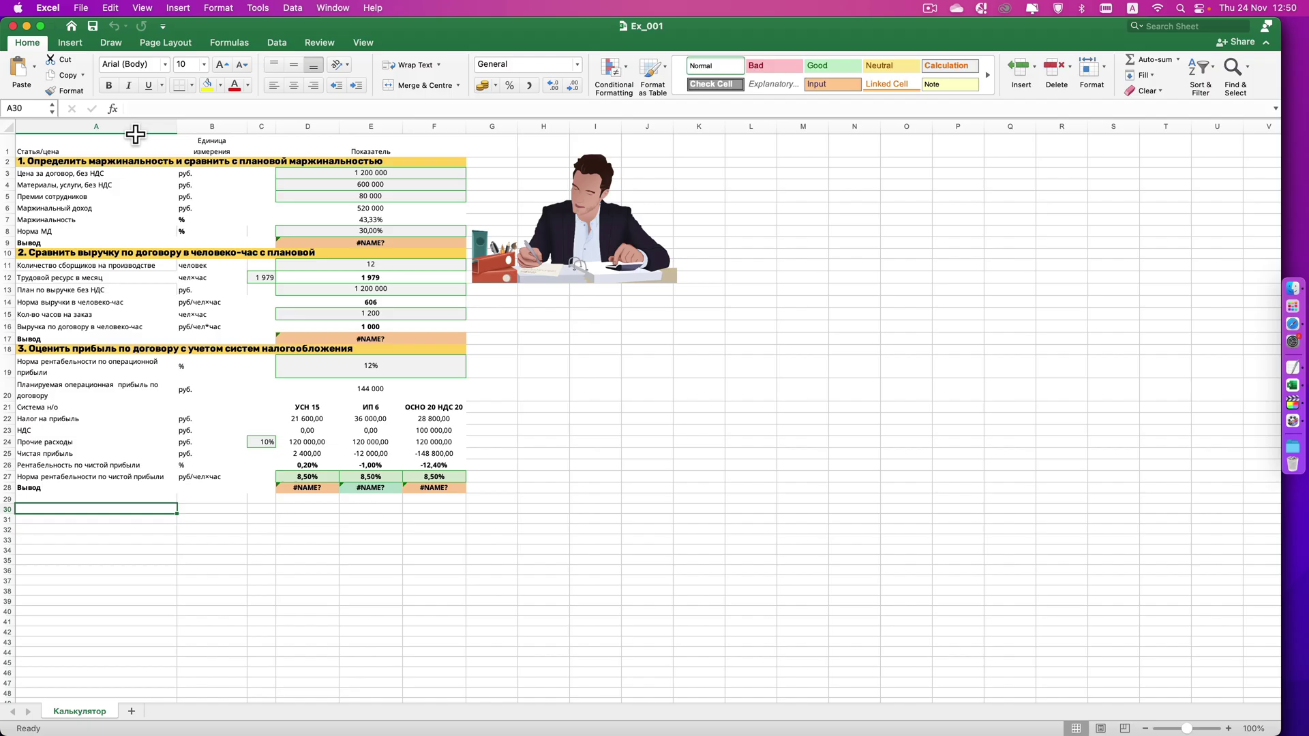
Save Ex_001 as an .xlsx workbook in the OneDrive Documents folder.
click(80, 8)
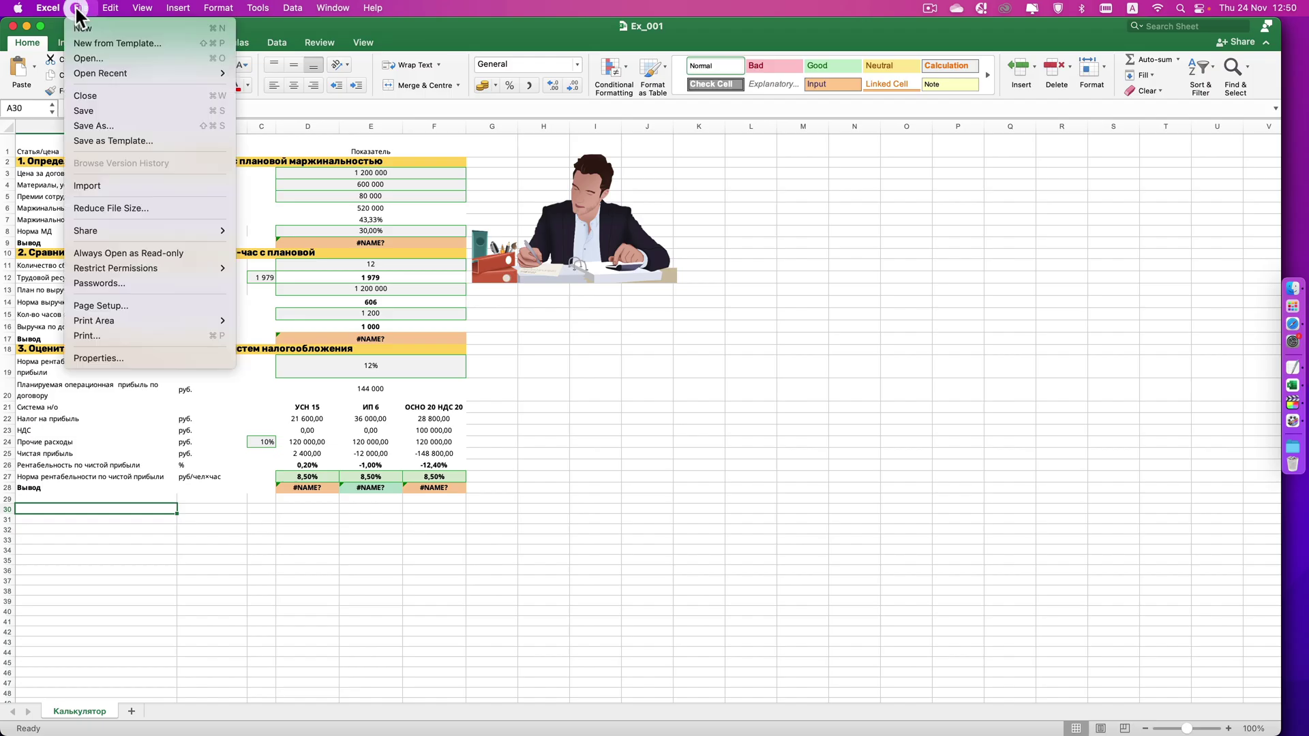
click(100, 125)
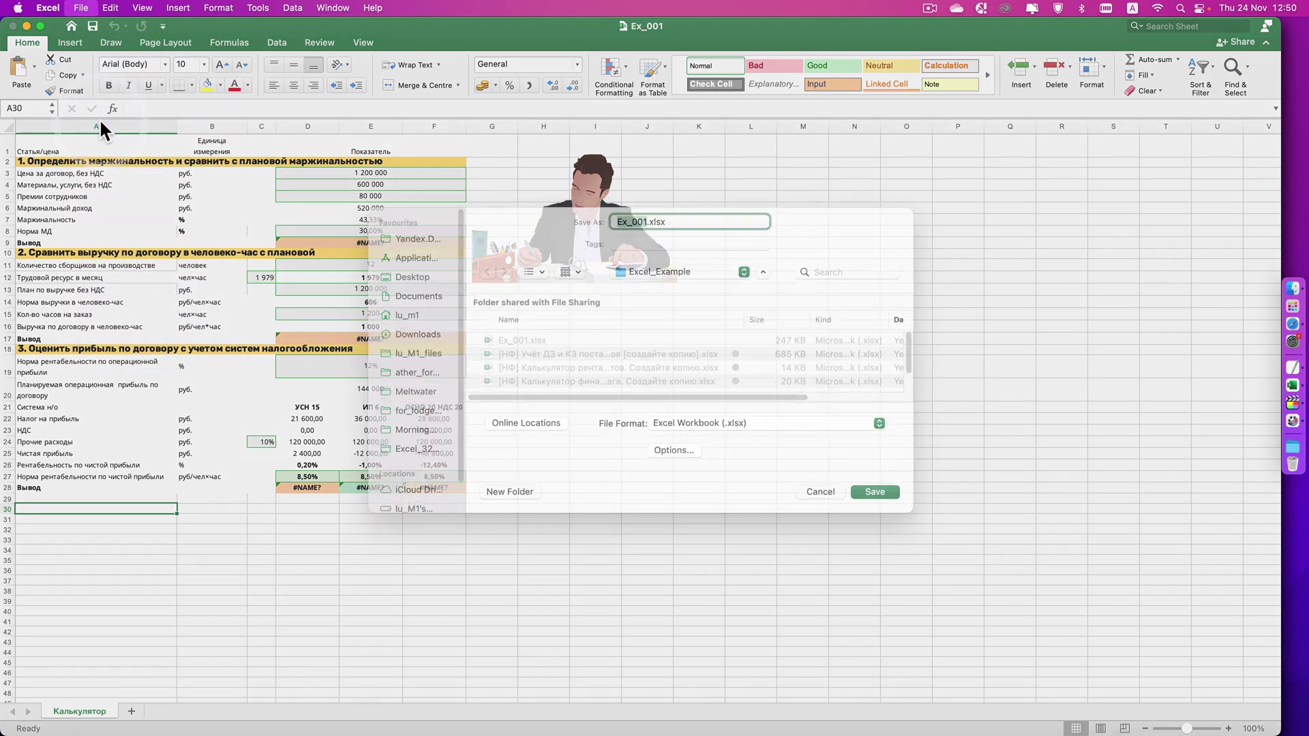
click(543, 439)
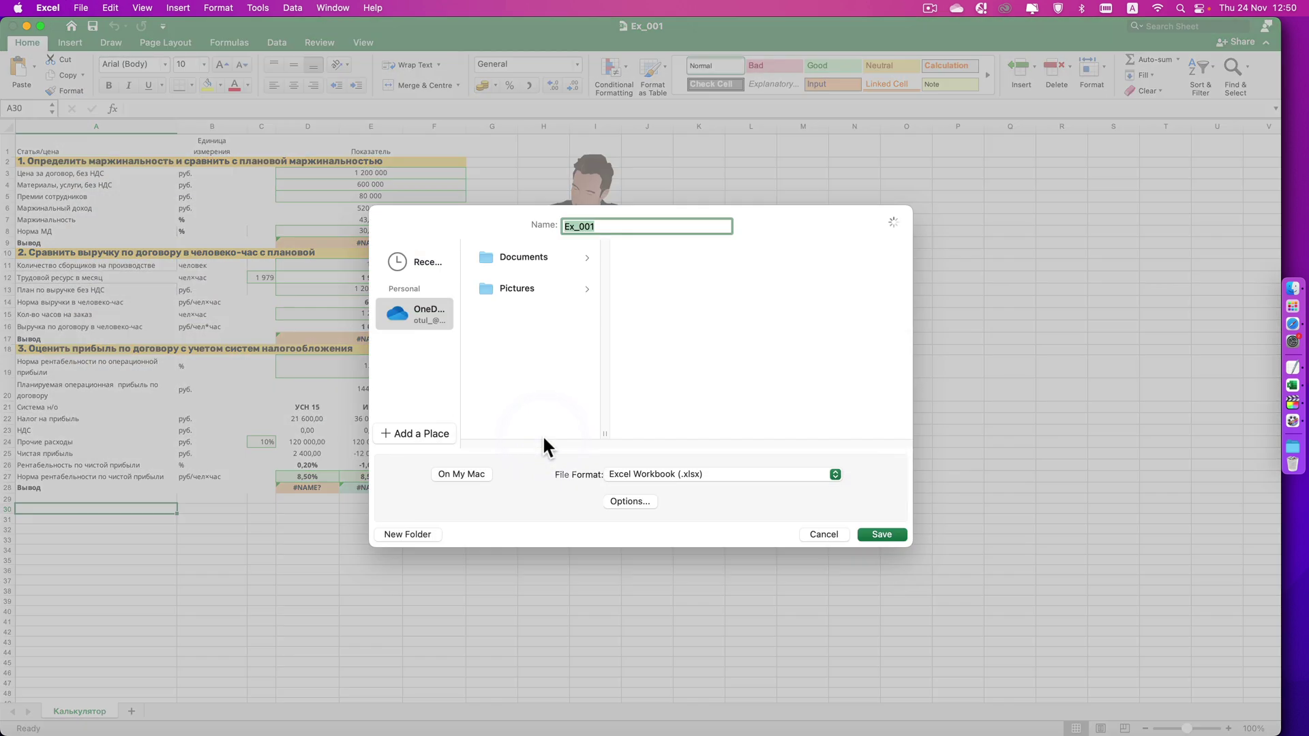
click(527, 259)
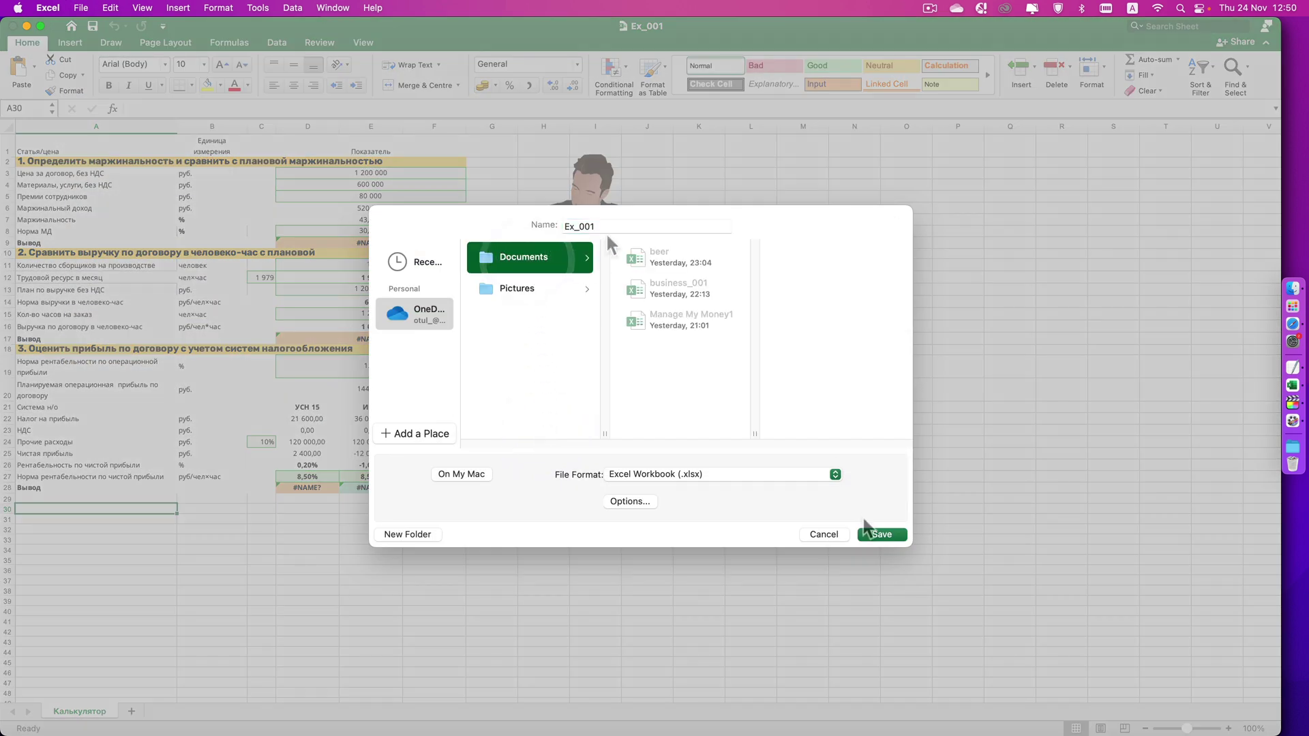
click(883, 535)
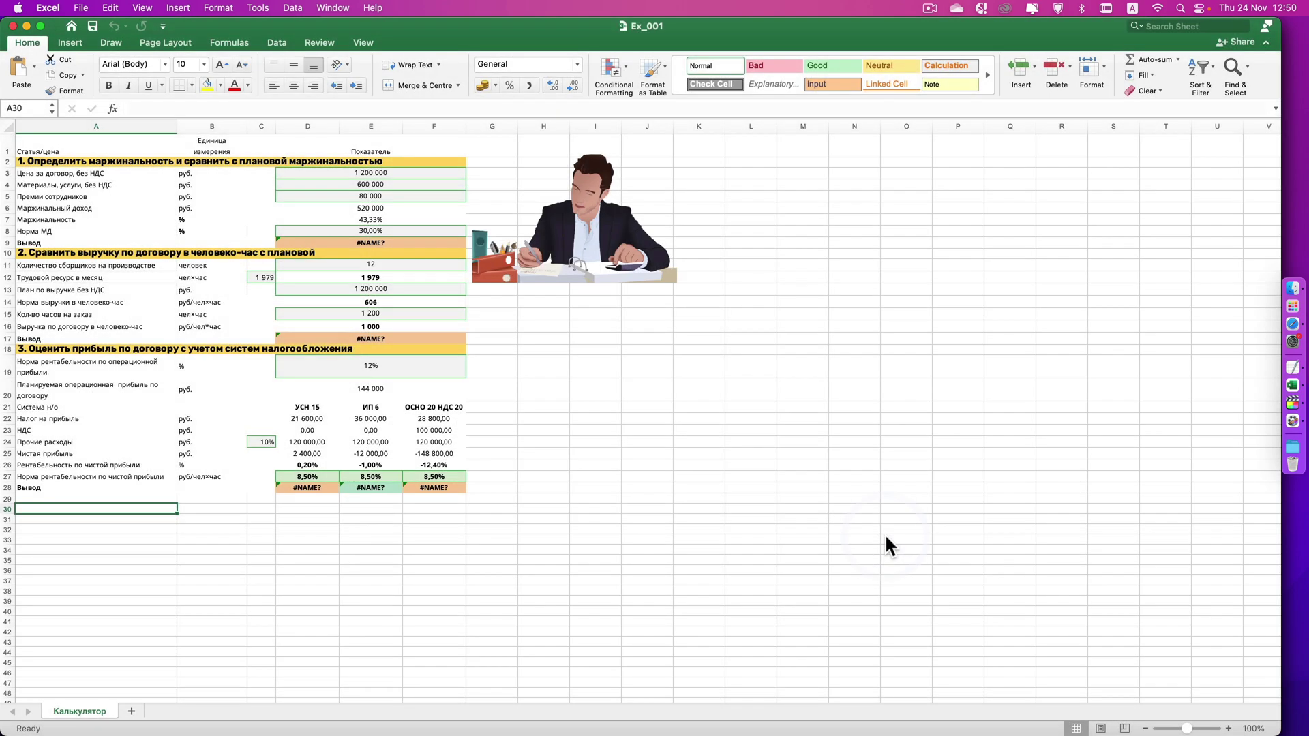
Open Ex_001 in Excel for the web and generate its embed code.
right_click(286, 238)
mouse_move(306, 276)
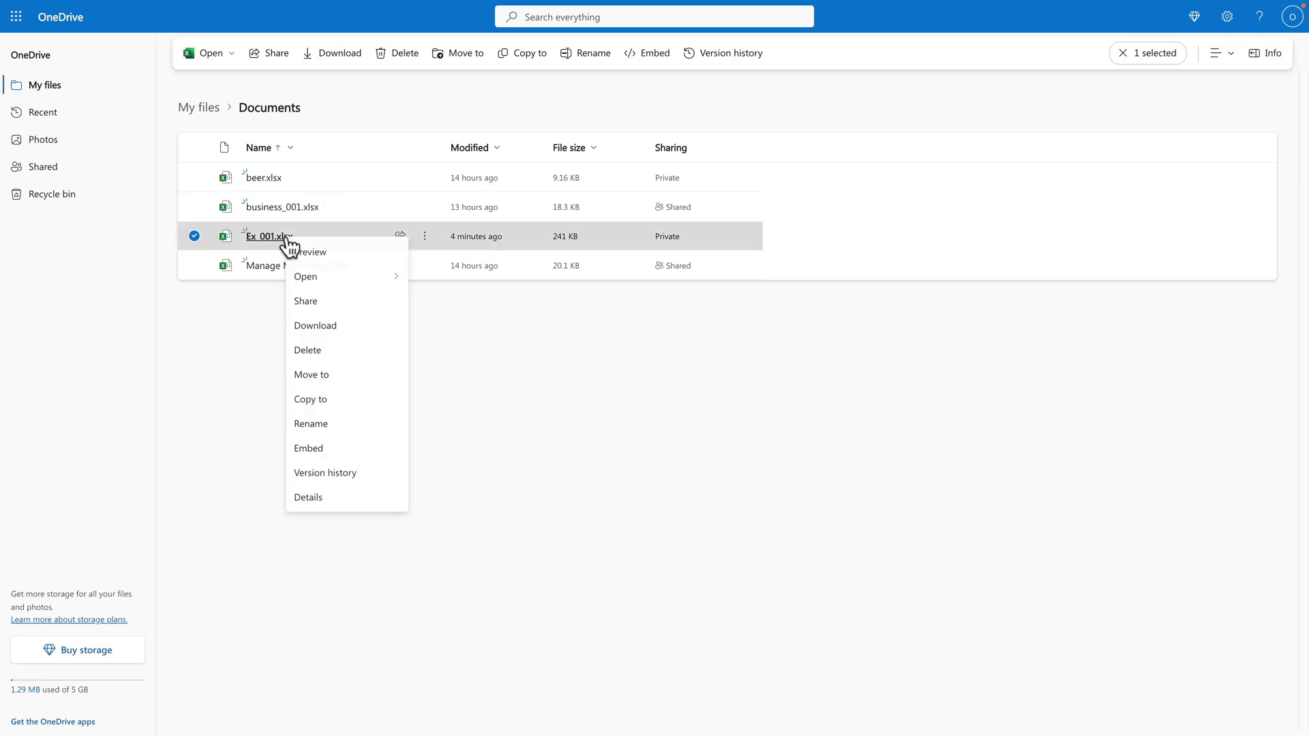
click(454, 281)
click(22, 43)
click(75, 221)
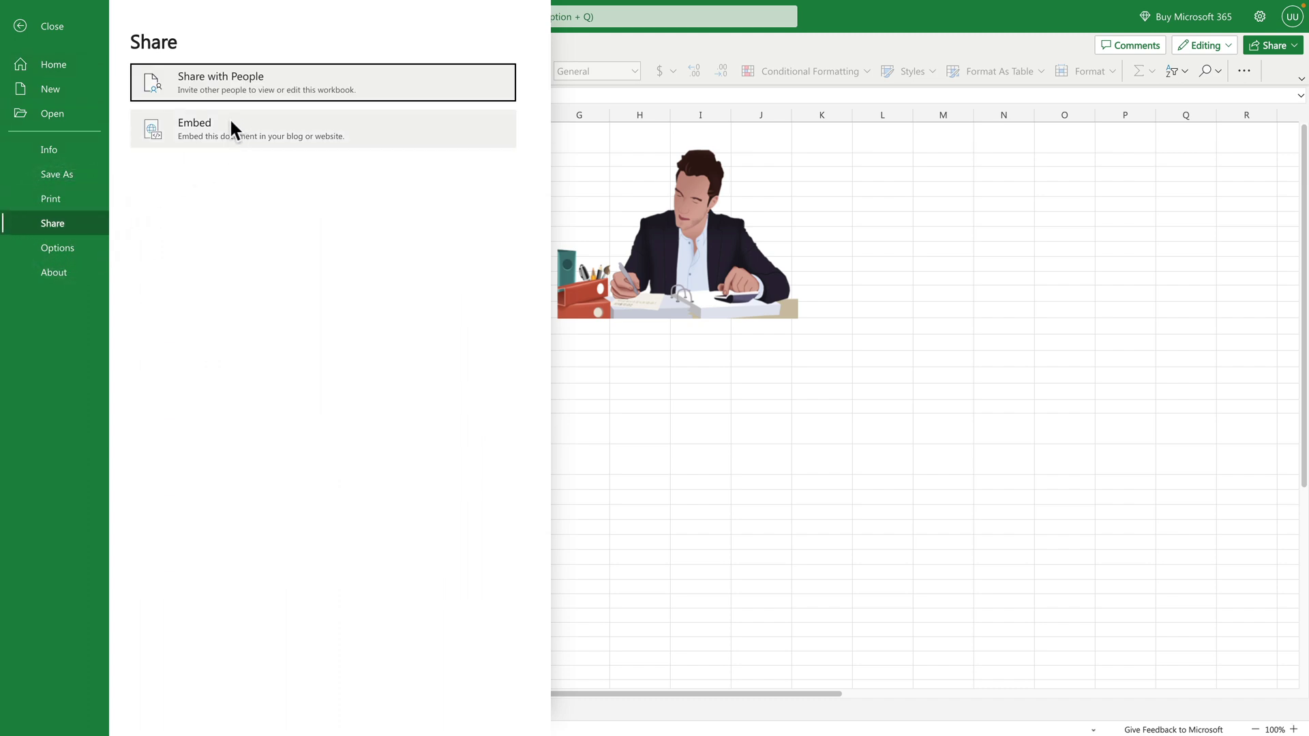
click(230, 127)
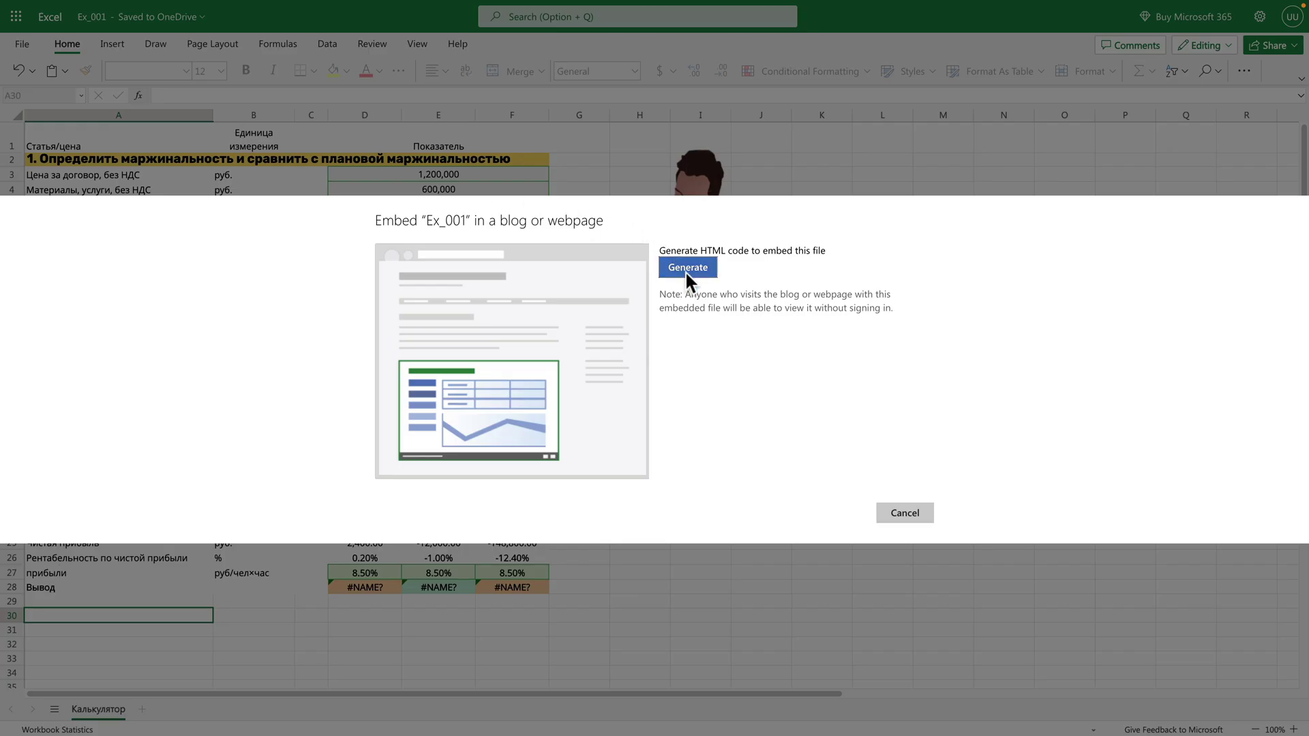
click(685, 270)
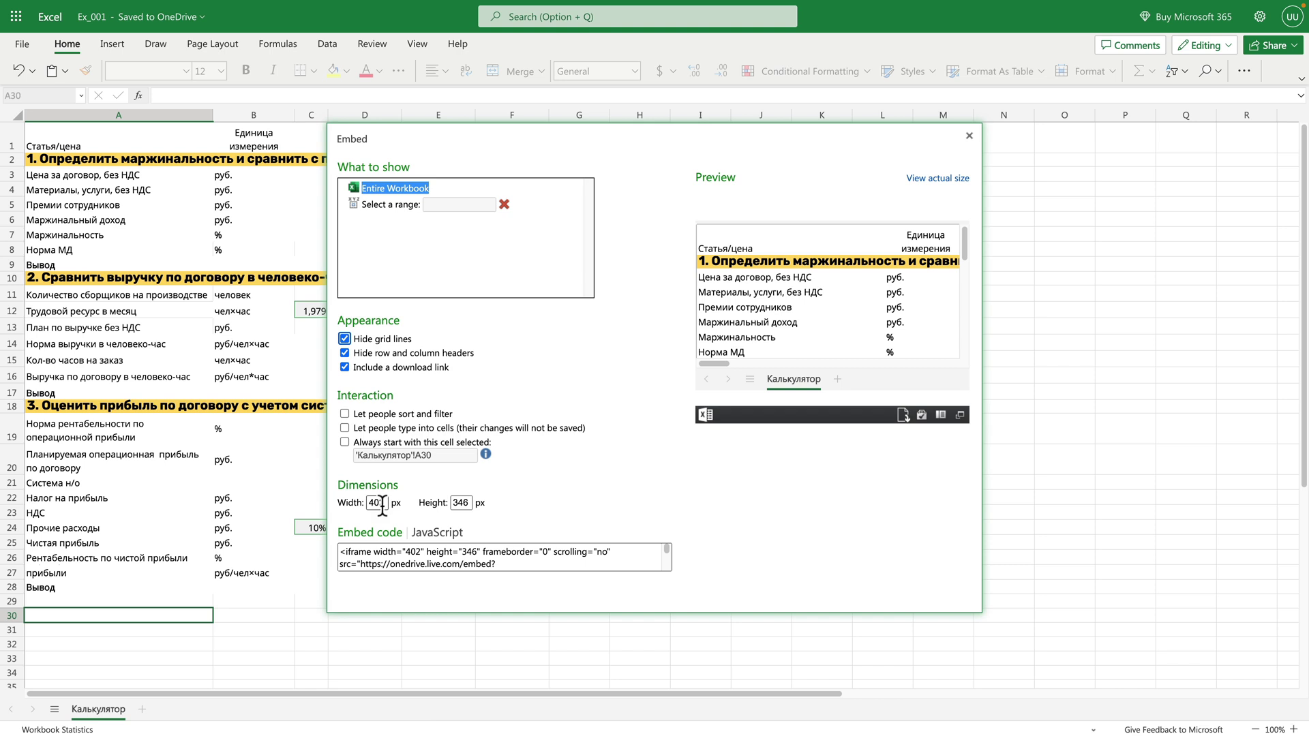
Set the embed size to 700 × 900 px and copy the iframe code.
text(700)
key(Tab)
text(9)
click(547, 555)
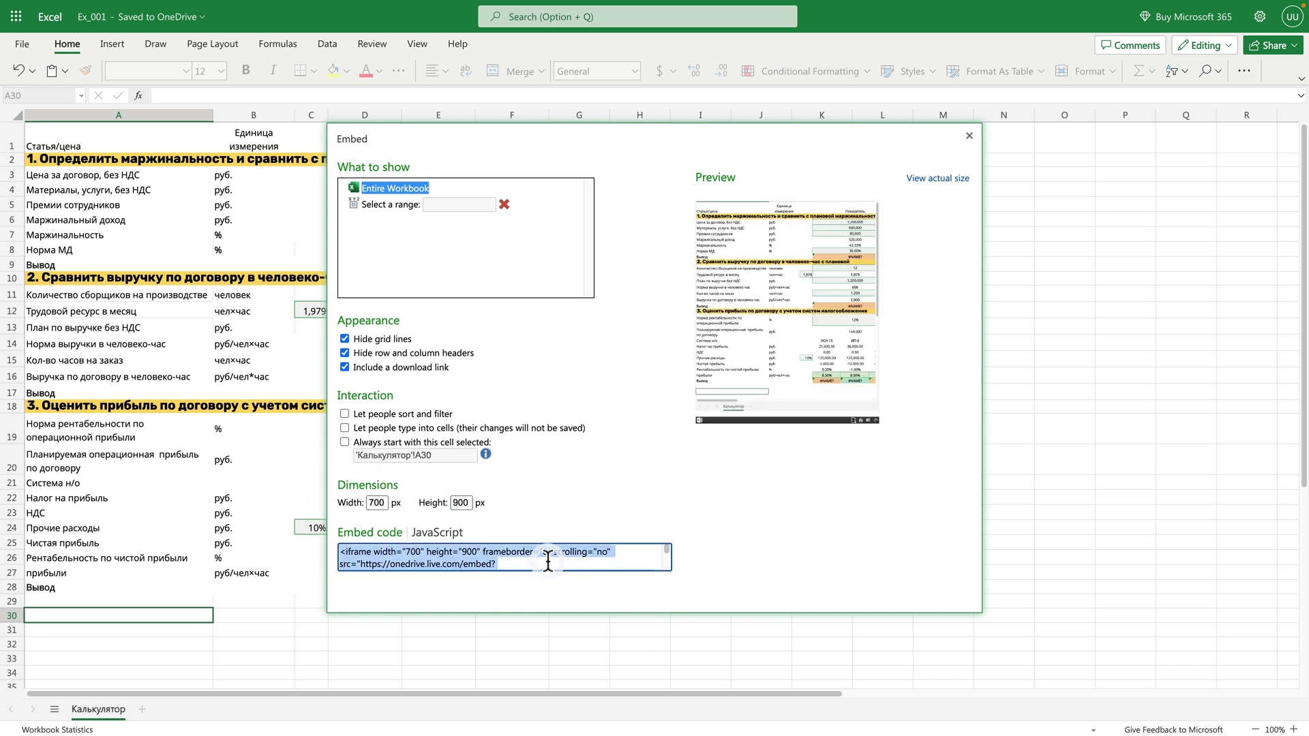
right_click(551, 556)
click(574, 591)
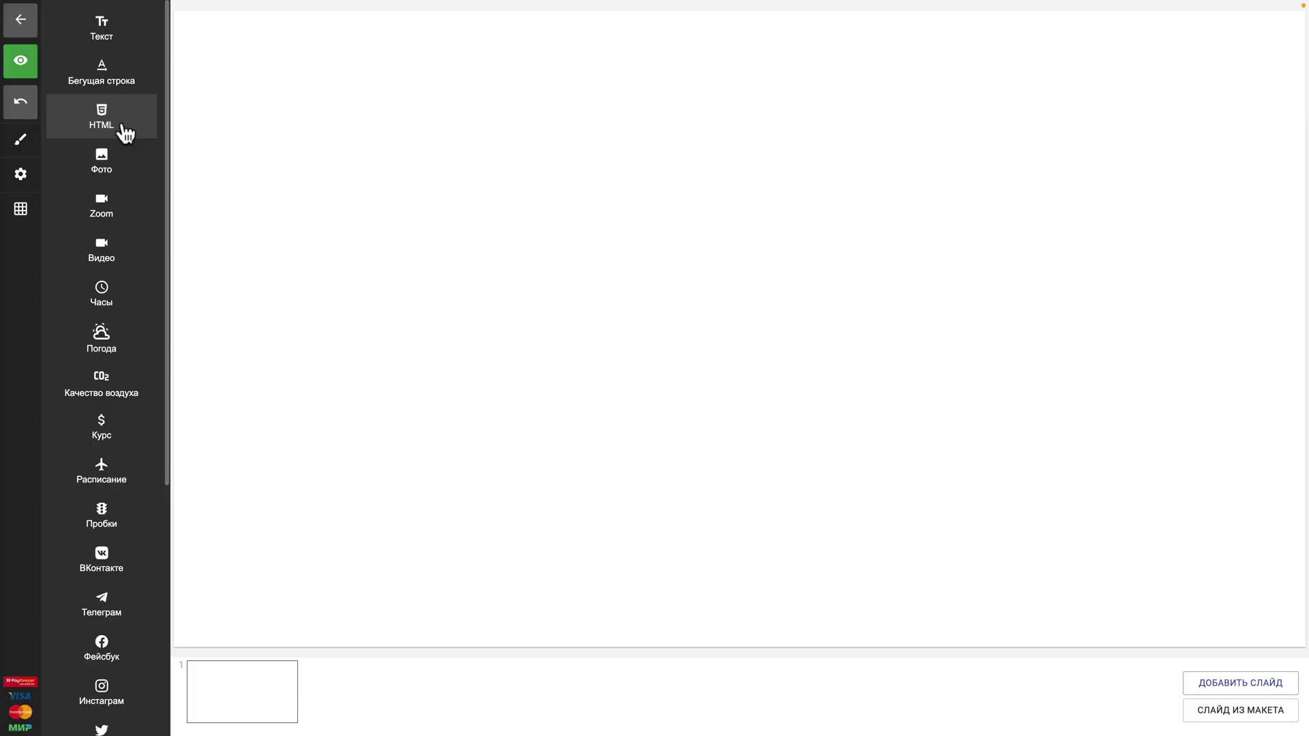
Paste the Ex_001 iframe into a new HTML element at 100% width and height, enlarged across the slide.
click(123, 132)
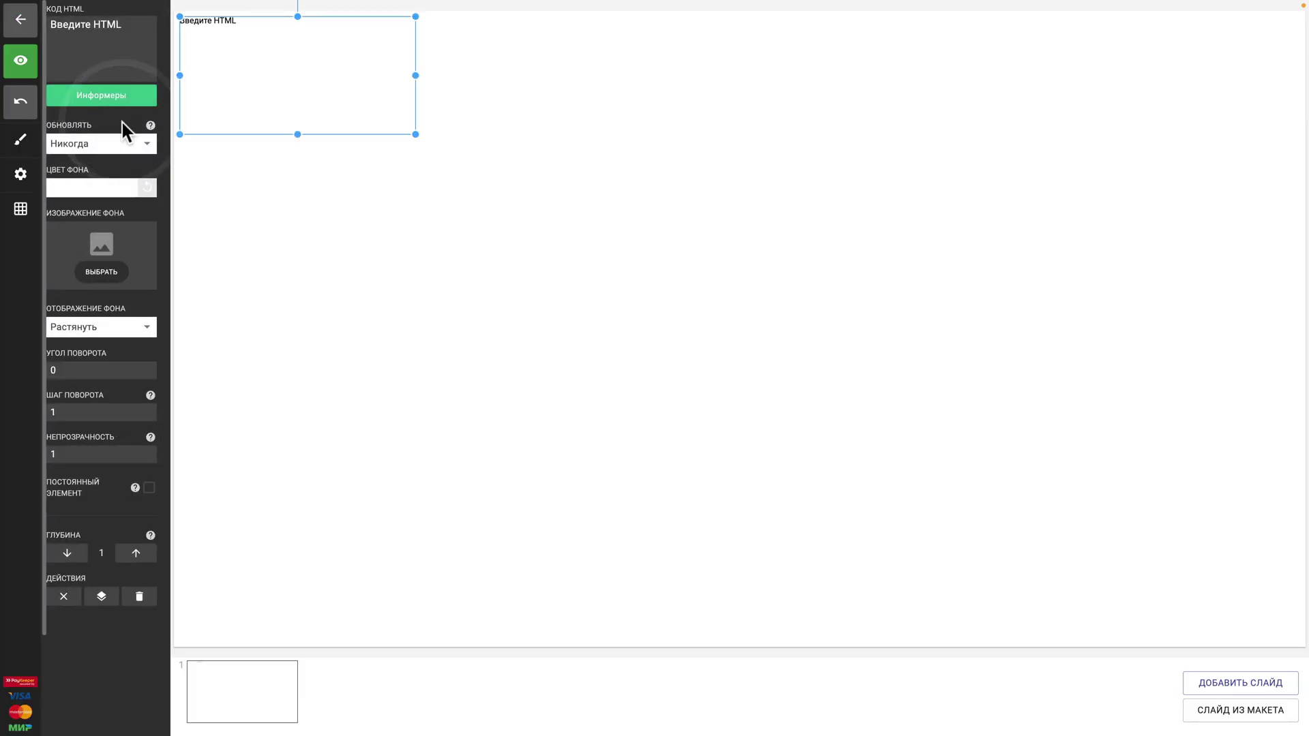
click(122, 55)
key(ctrl+v)
drag(153, 70, 151, 31)
double_click(96, 36)
text(100)
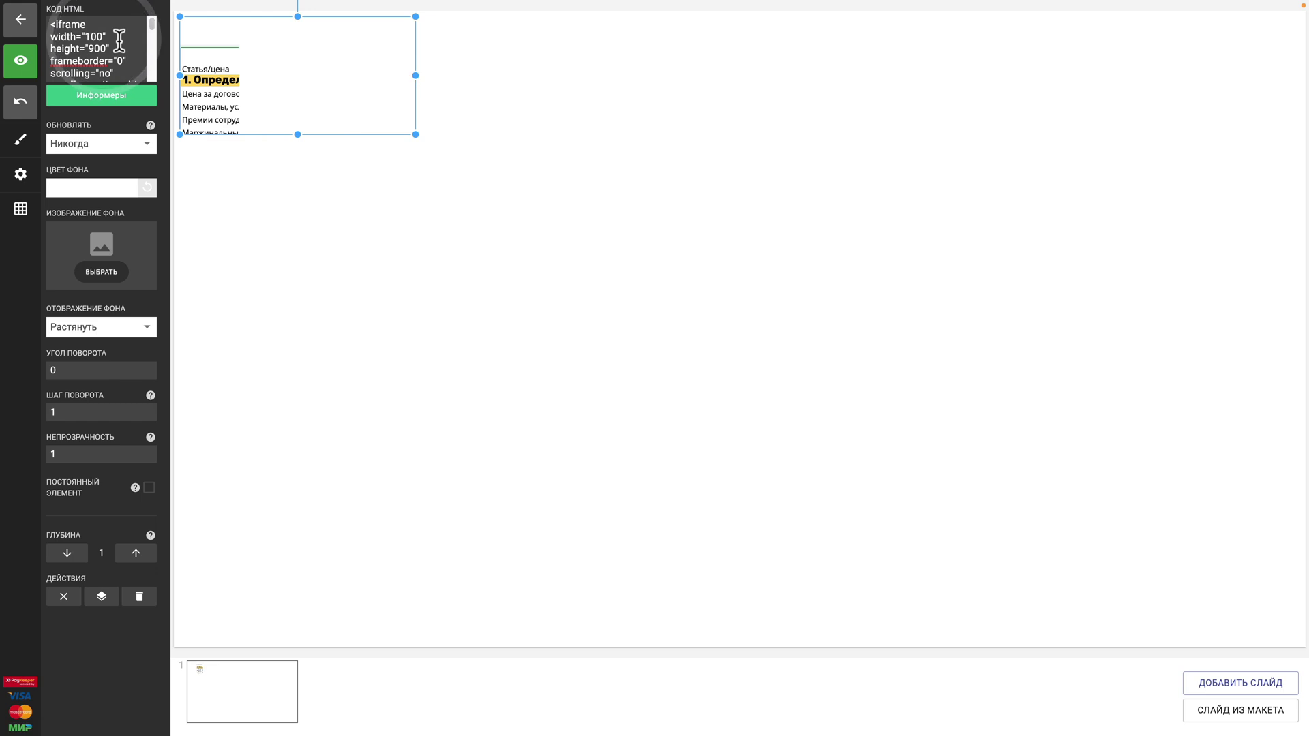
double_click(99, 49)
text(100)
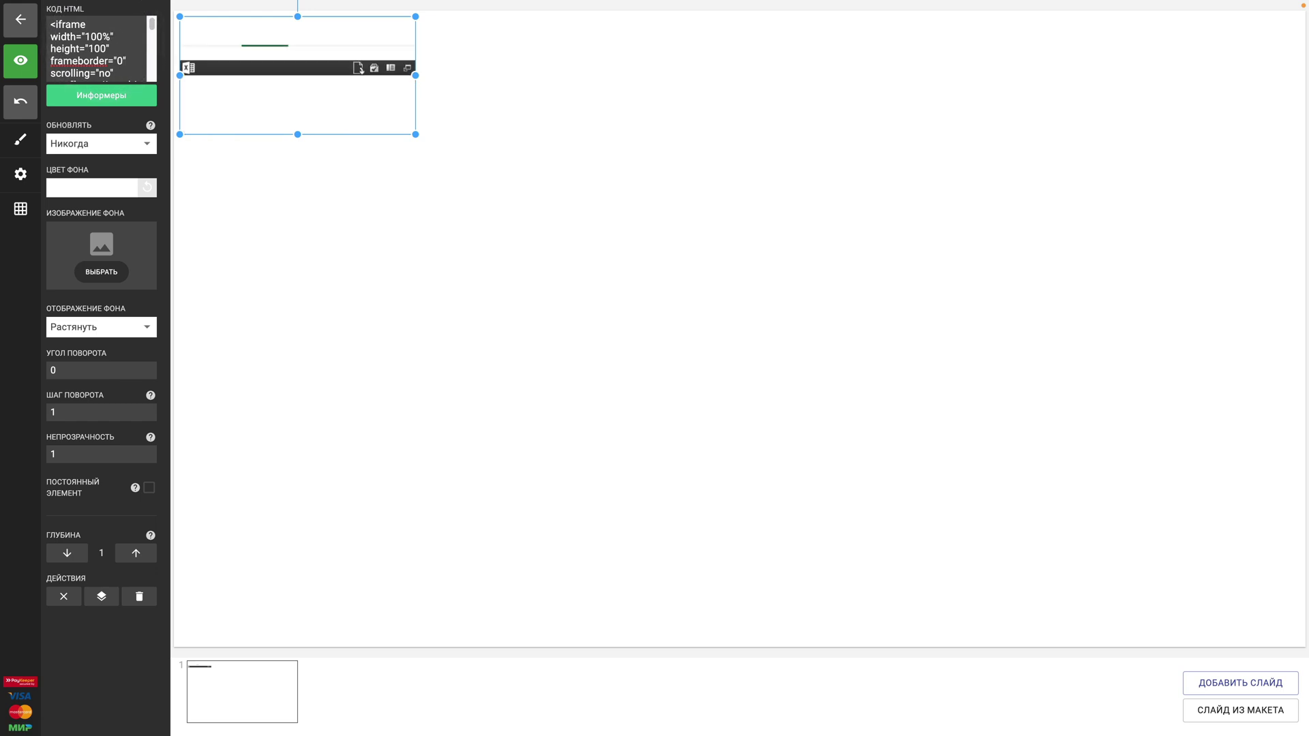
mouse_move(415, 135)
mouse_down()
mouse_move(570, 257)
mouse_move(1148, 632)
mouse_up()
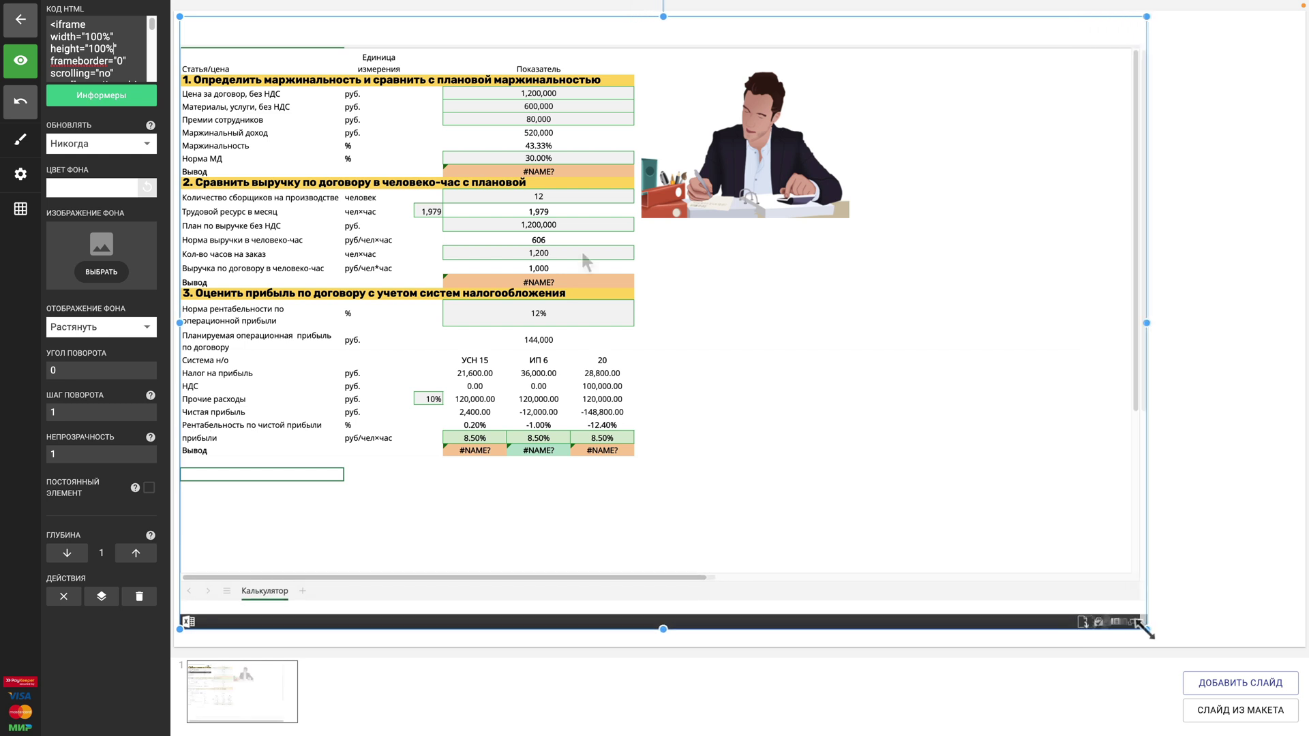
click(212, 511)
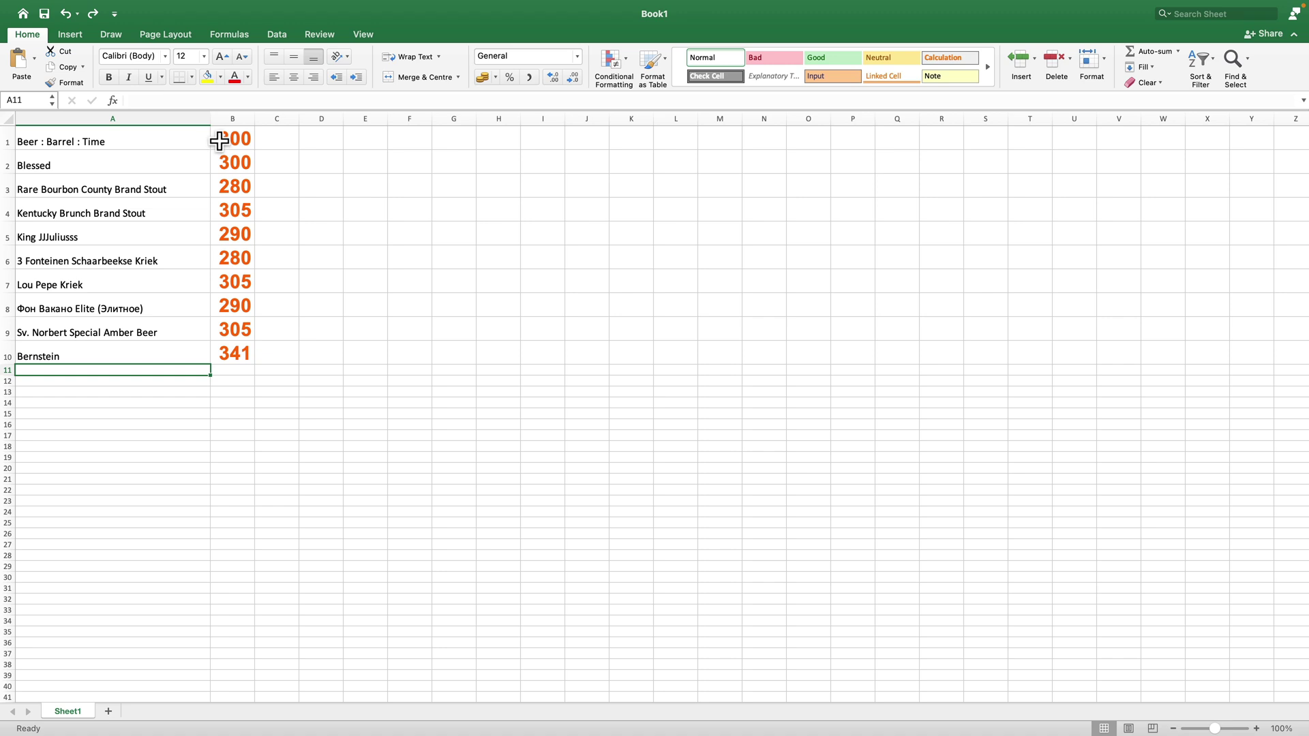
Define the name price for the range B1:B10.
drag(218, 142, 223, 356)
right_click(223, 355)
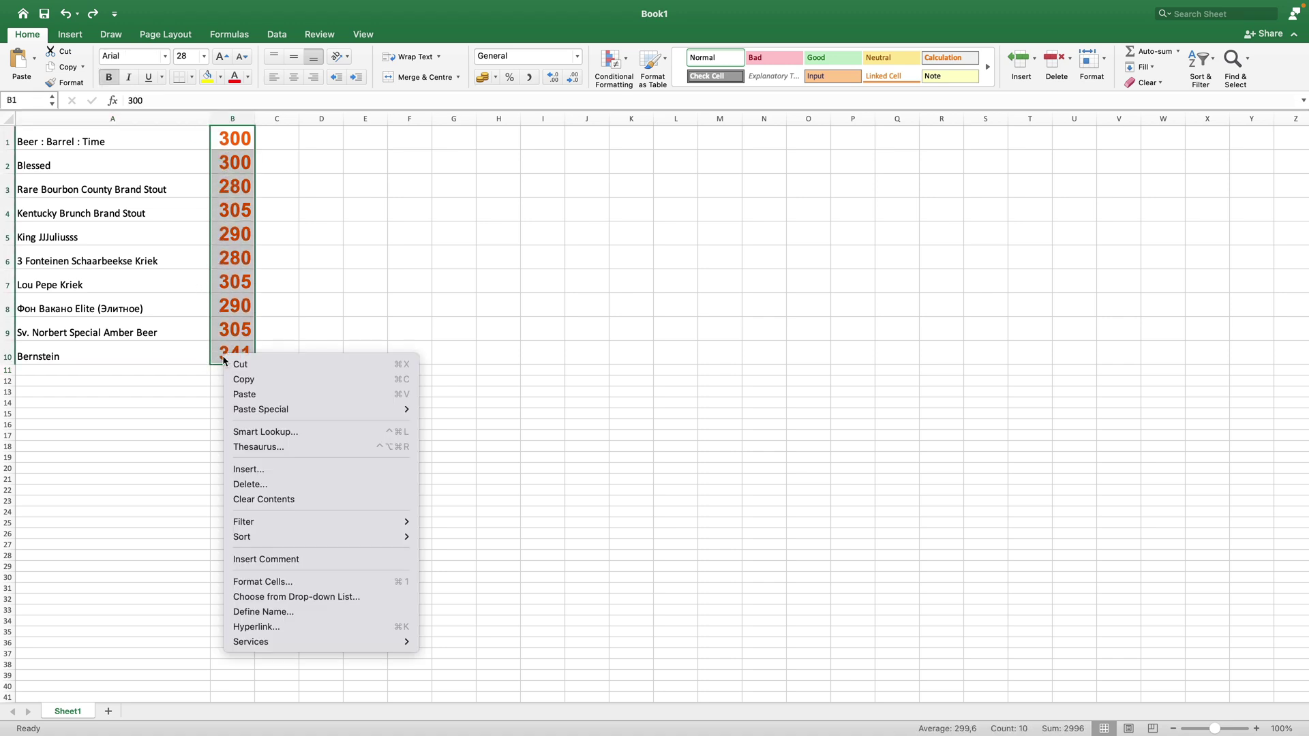
click(272, 608)
text(price)
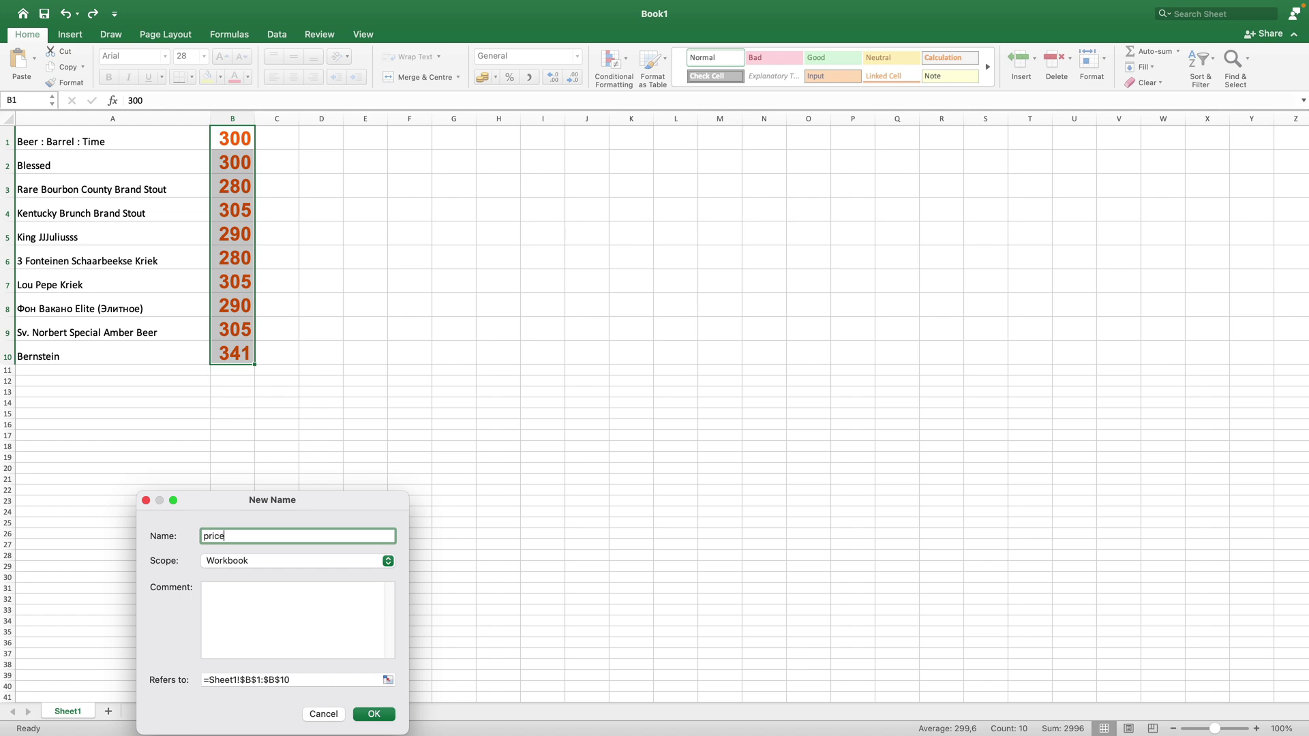
key(Return)
Save the workbook to OneDrive Documents as price.xlsx.
key(super+s)
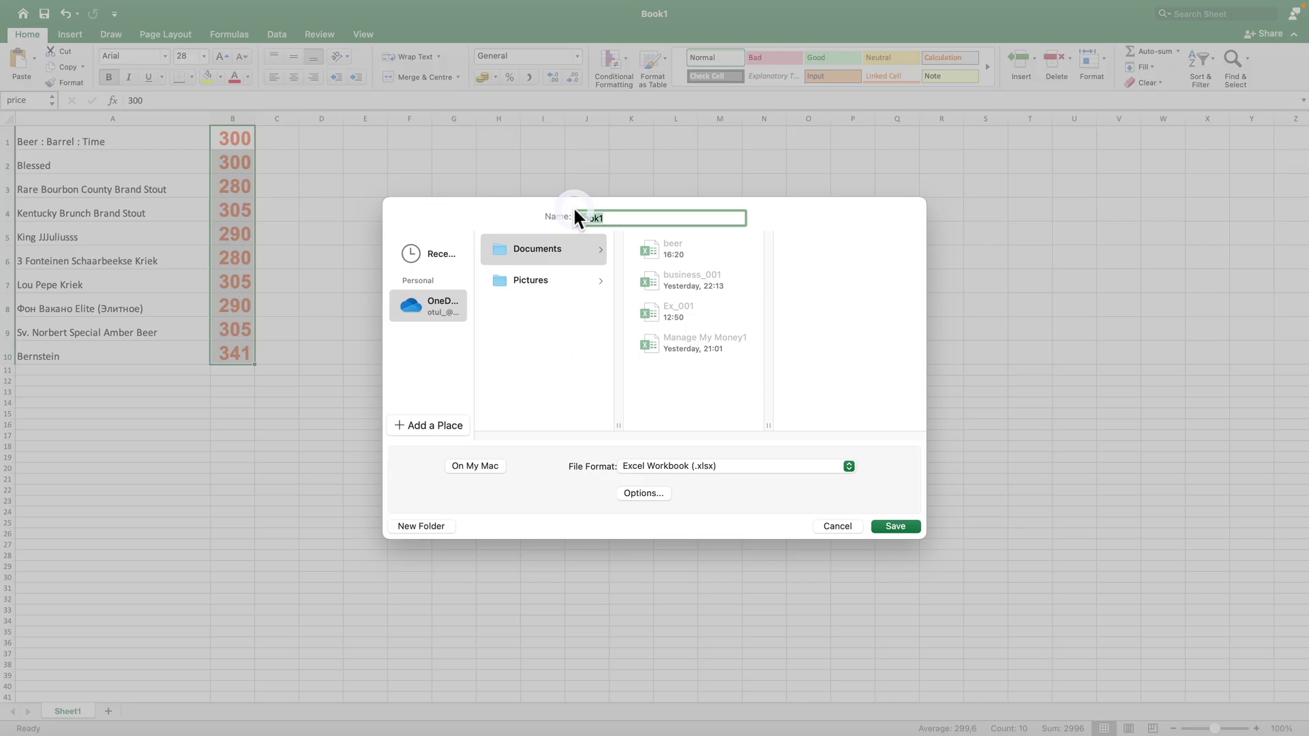
click(897, 525)
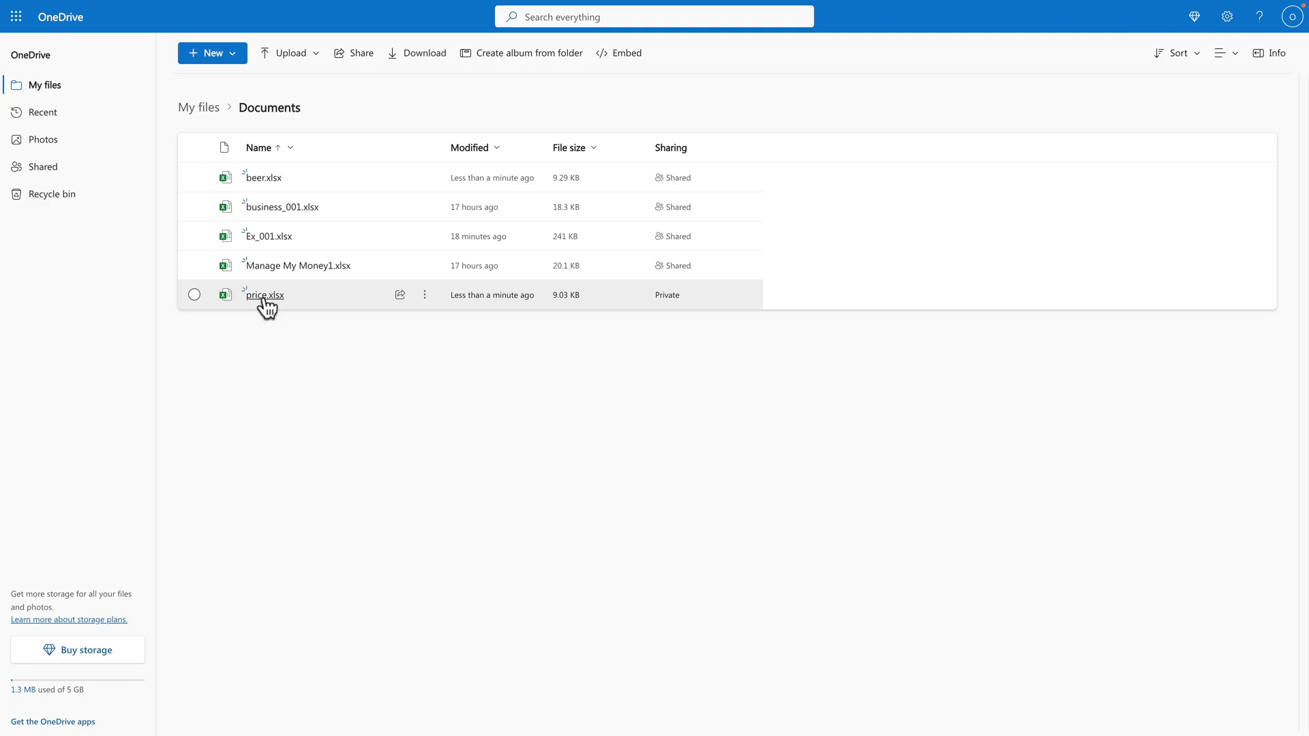
right_click(264, 302)
mouse_move(307, 337)
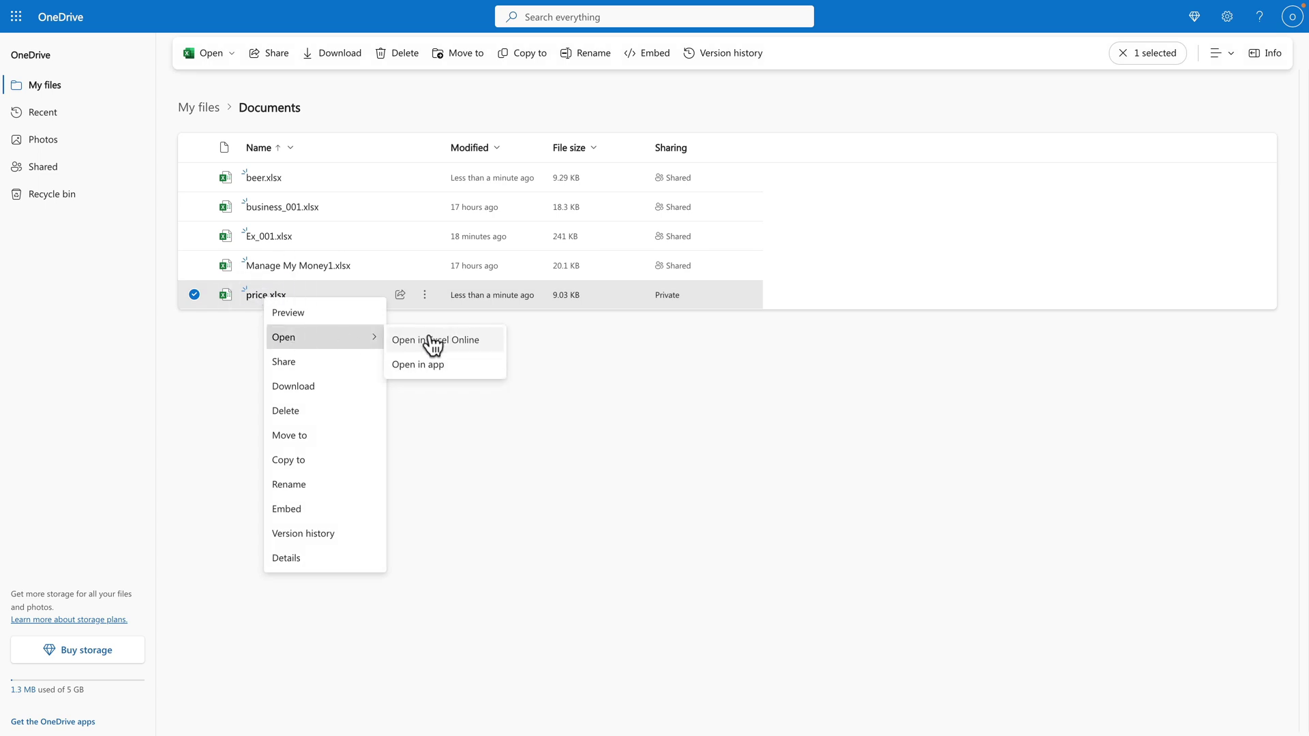
Open price.xlsx online and copy the embed code for only the price range.
click(429, 341)
click(21, 45)
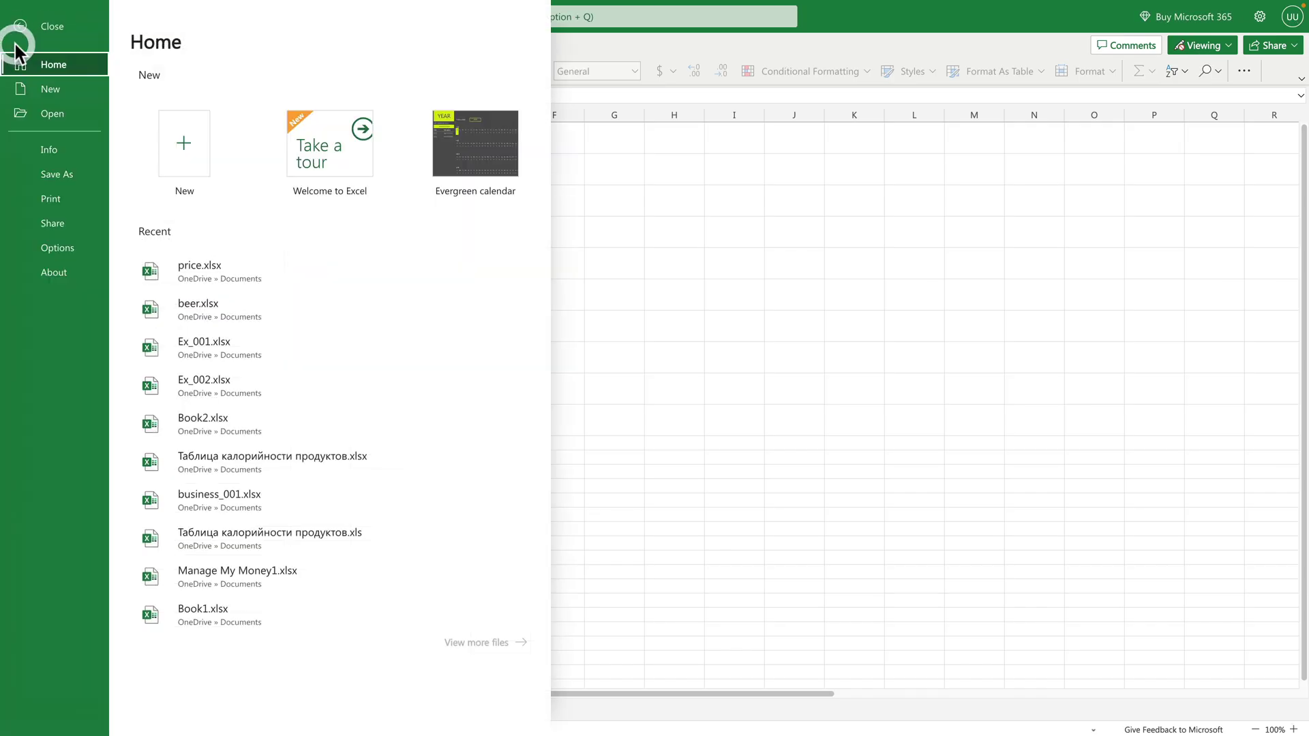
click(66, 225)
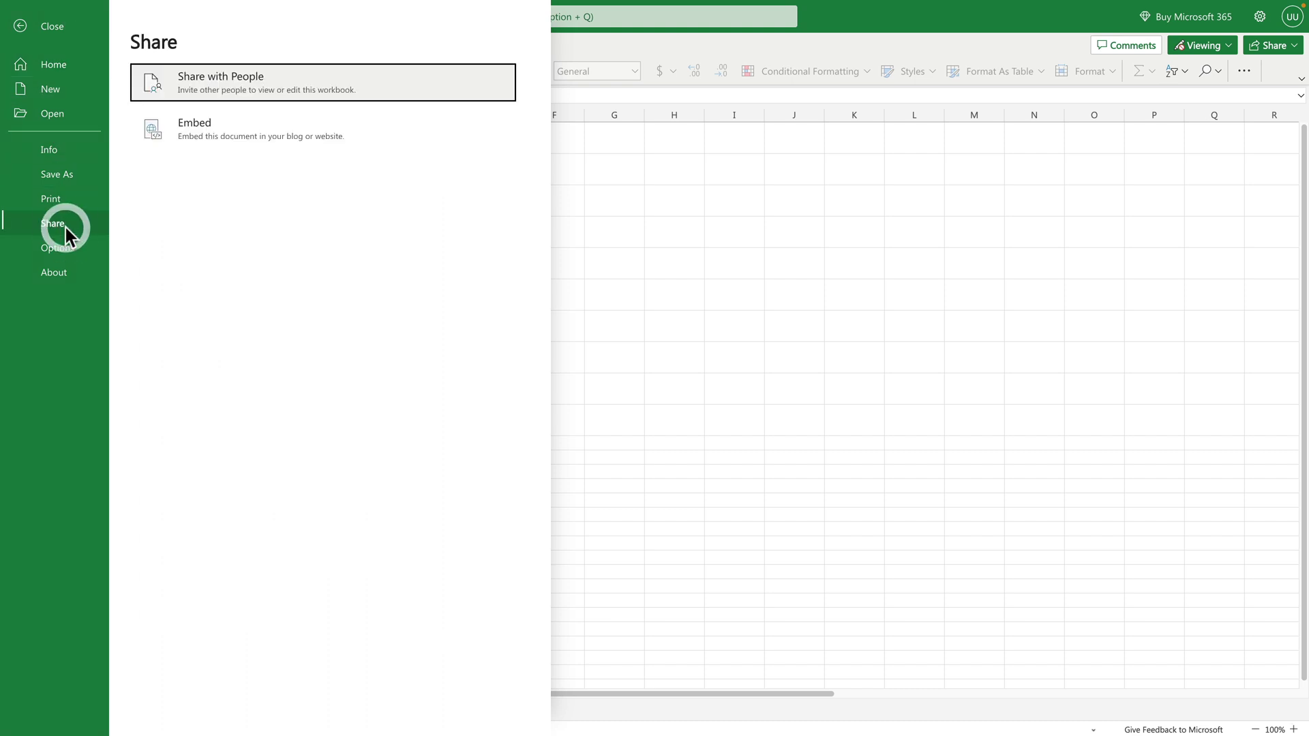
click(215, 124)
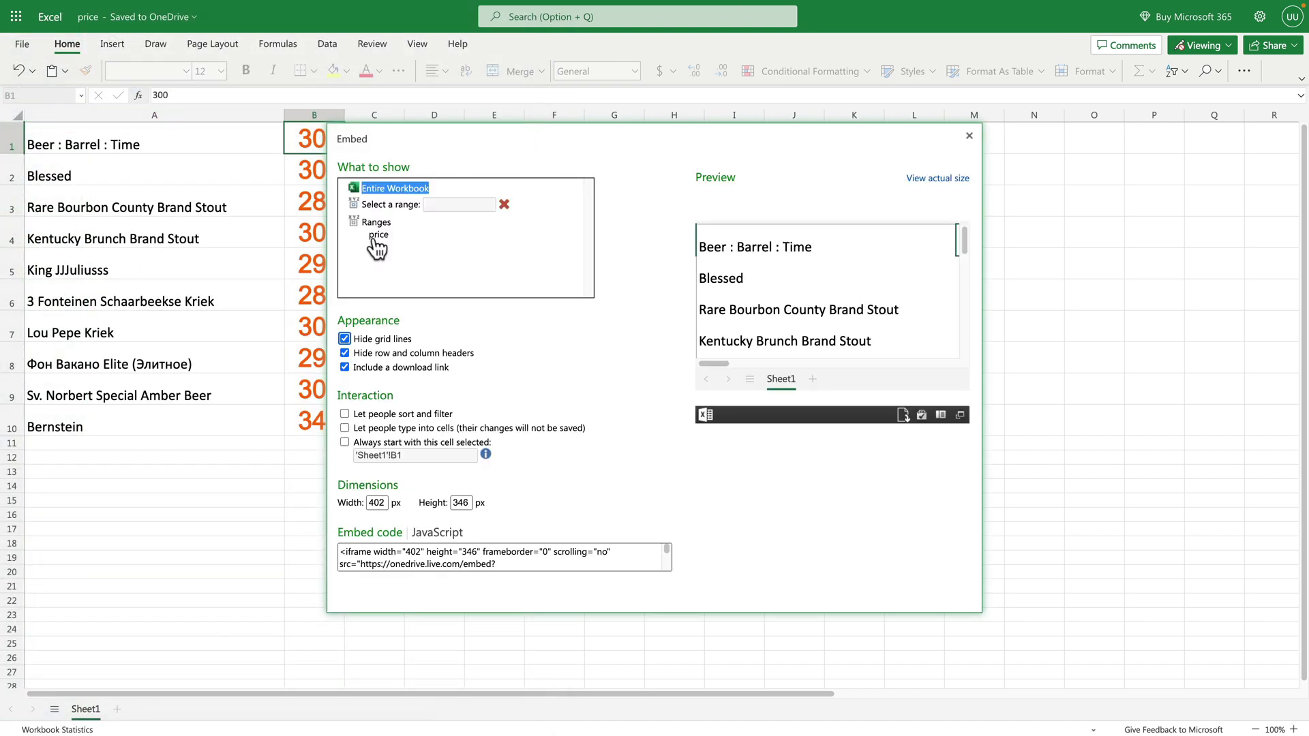
click(379, 235)
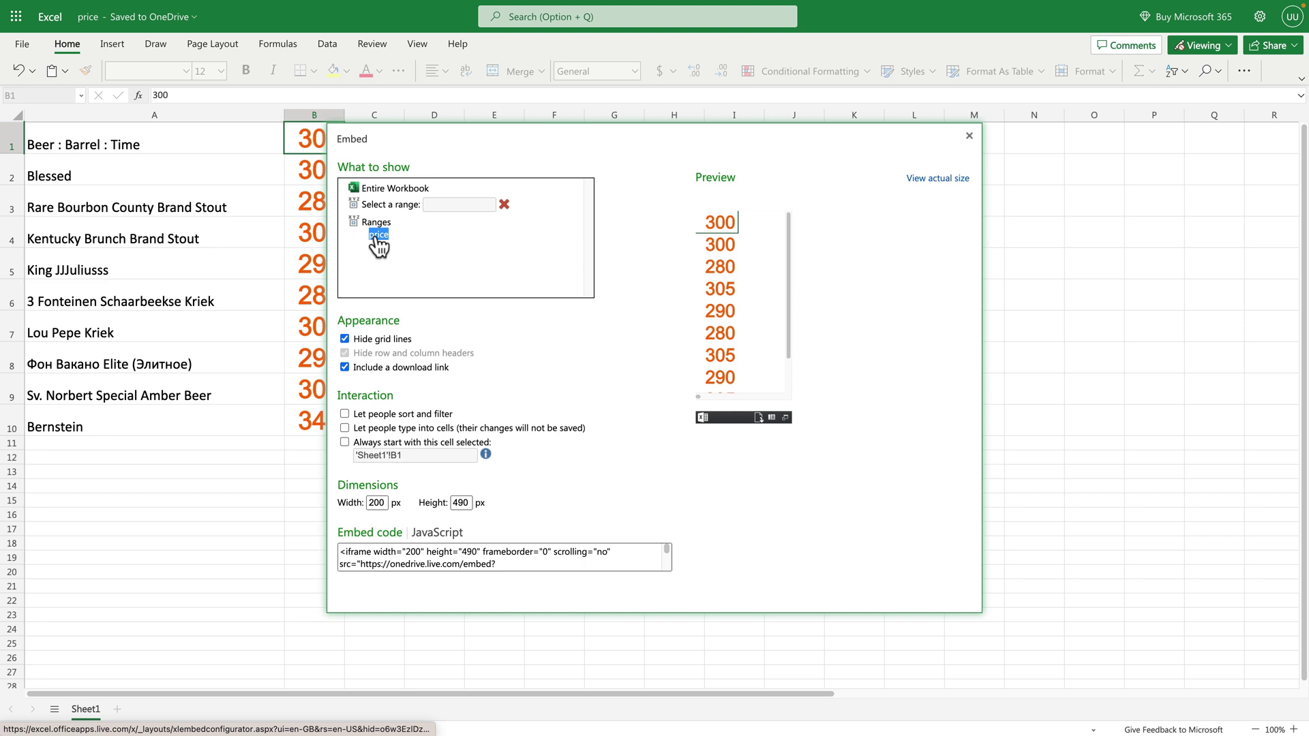
click(419, 563)
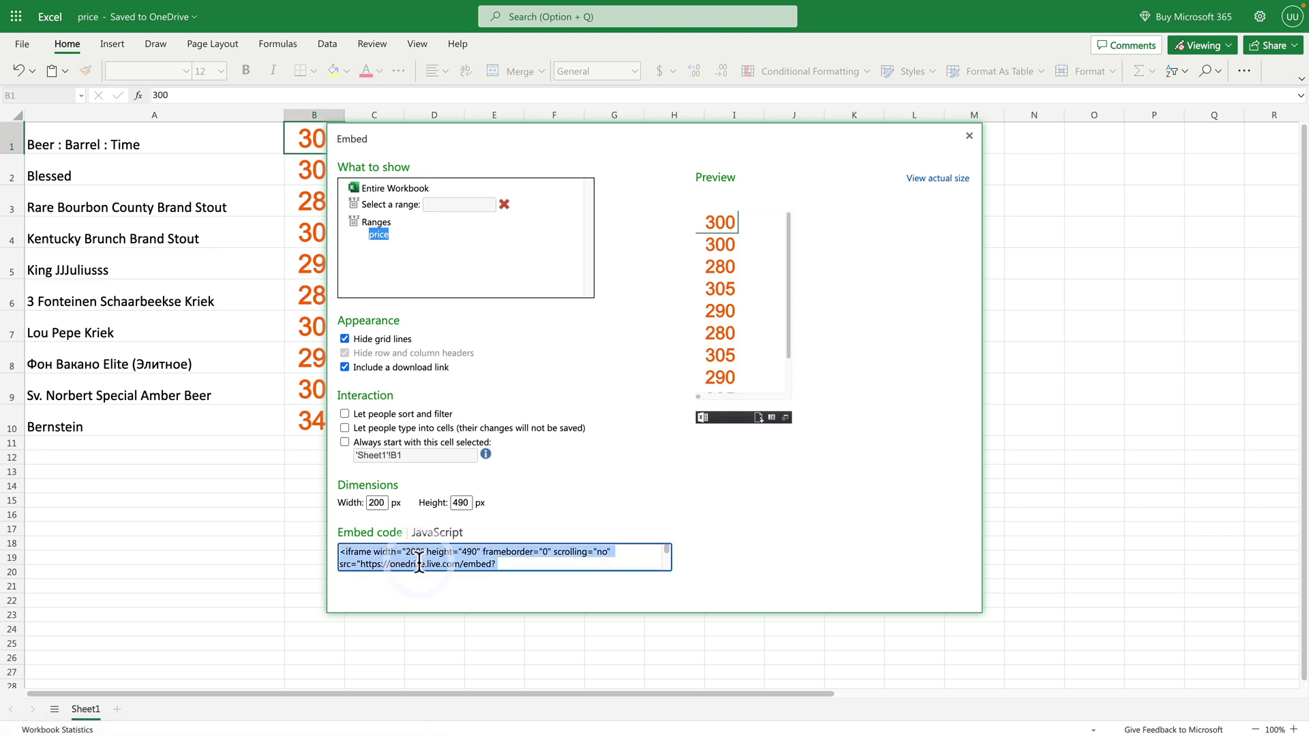
right_click(418, 563)
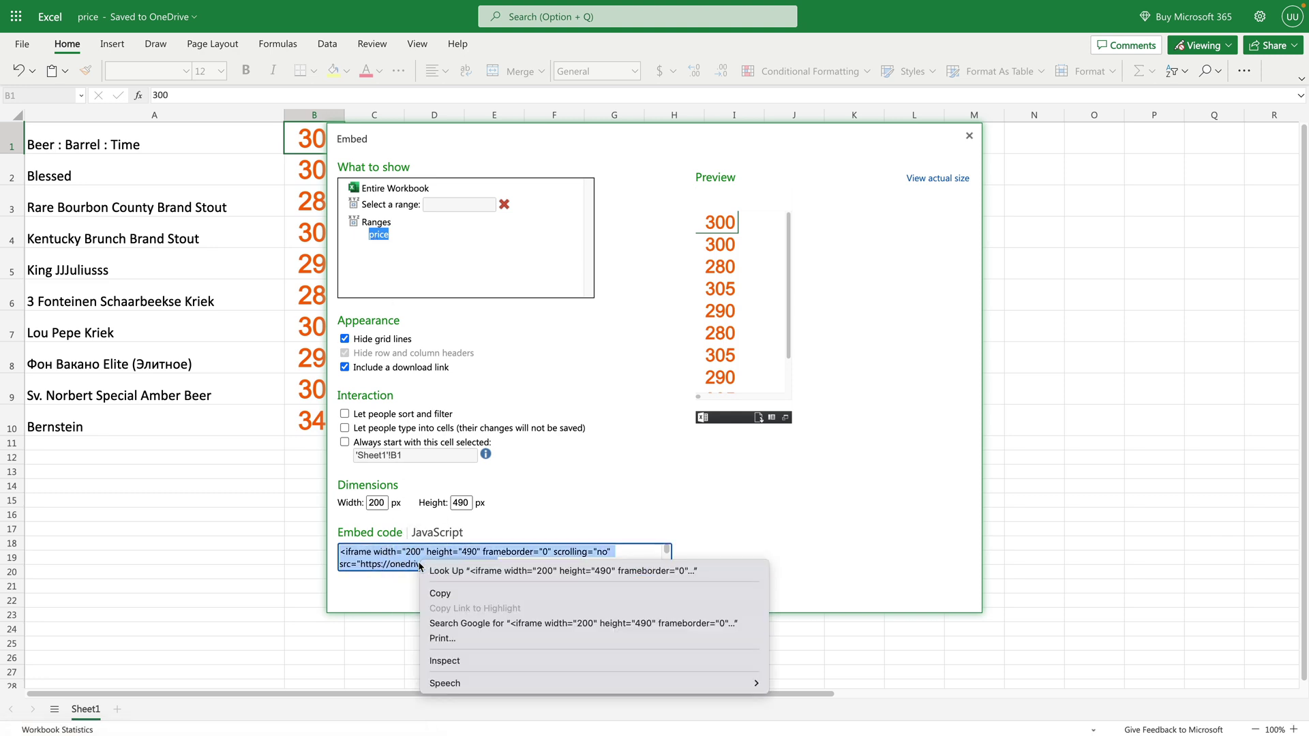
click(440, 593)
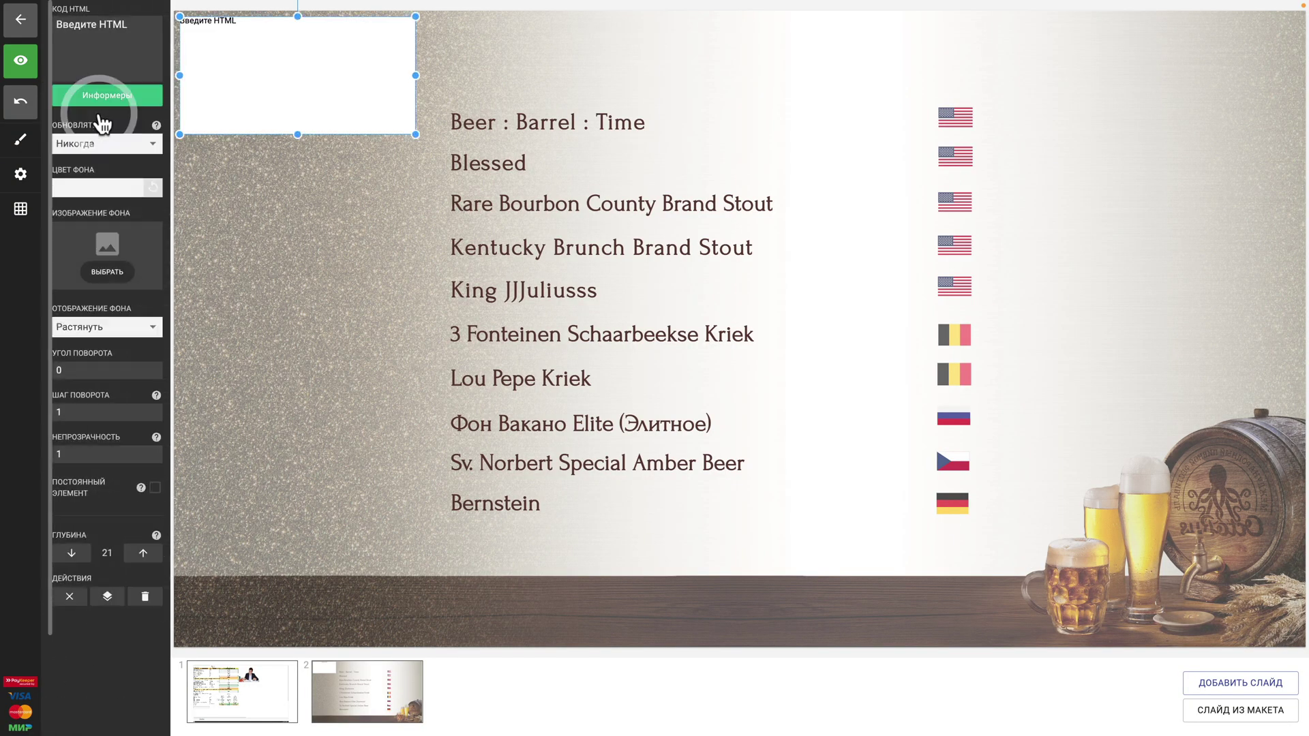
Paste the code into the slide's HTML element as a narrow column beside the beer names.
click(51, 30)
key(ctrl+v)
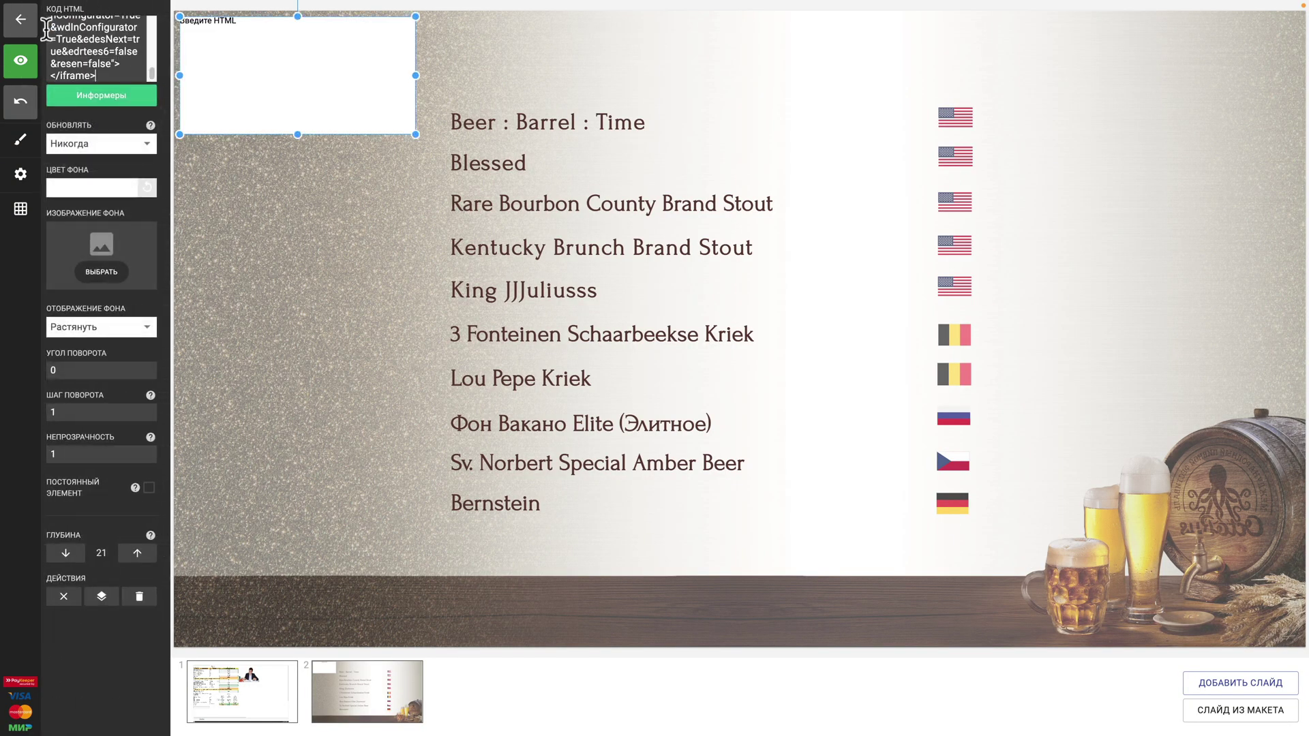
drag(415, 134, 232, 546)
drag(246, 255, 879, 302)
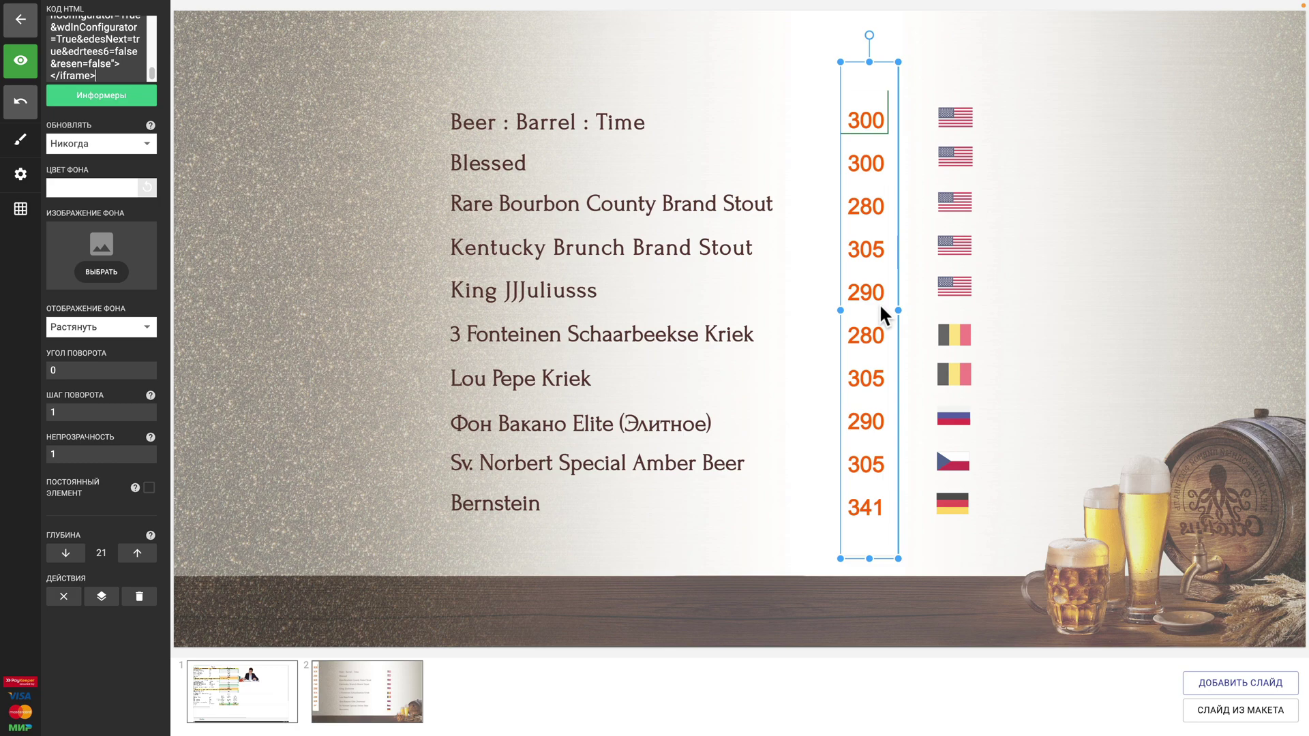
click(796, 339)
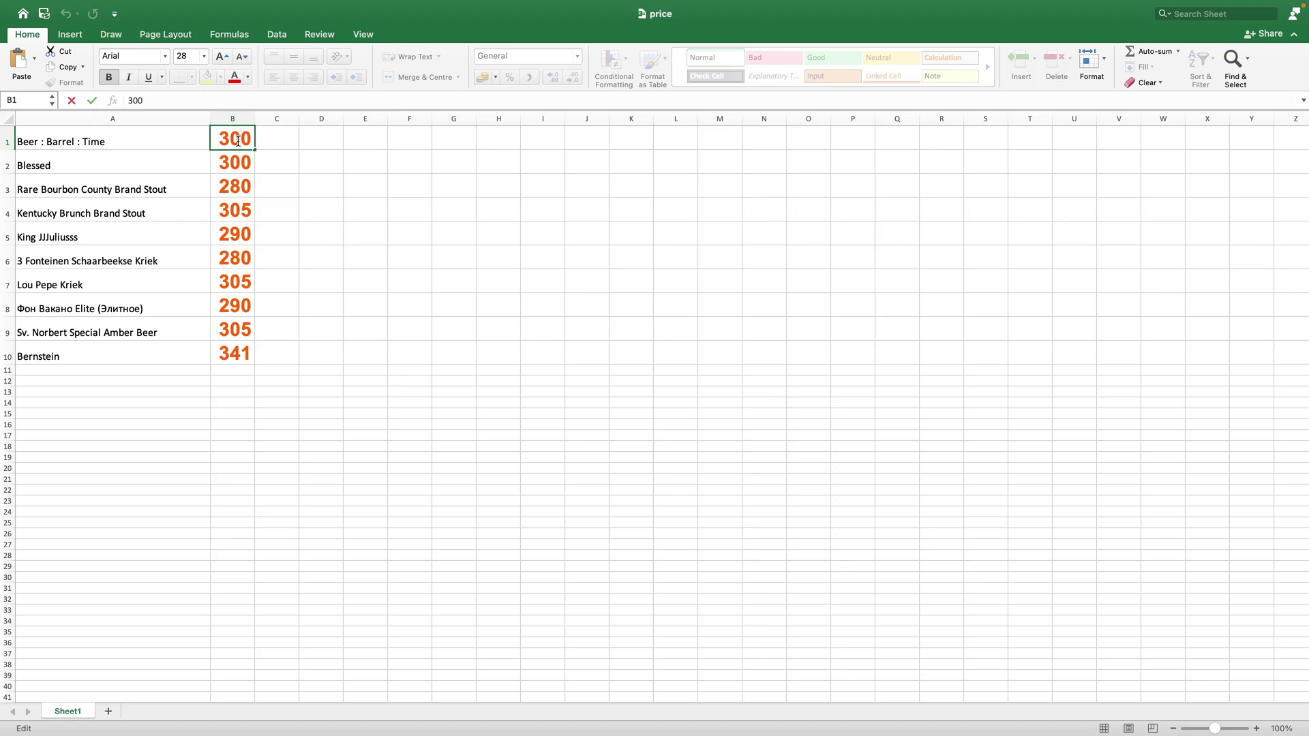
Change the prices in B1 and B2 to 305 and 310.
text(5)
click(247, 162)
text(310)
key(Return)
Save over the existing price workbook, then select A1:B9 of the yearly revenue sheet.
key(super+s)
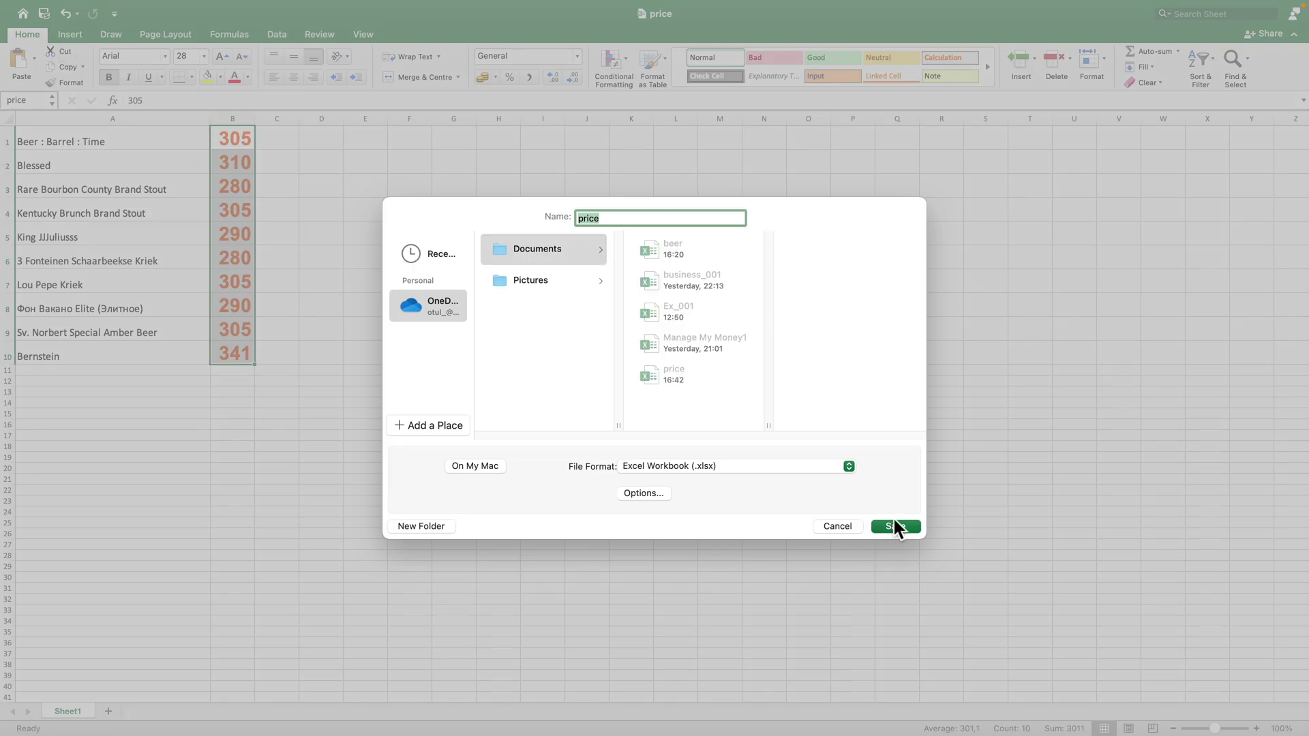
click(895, 525)
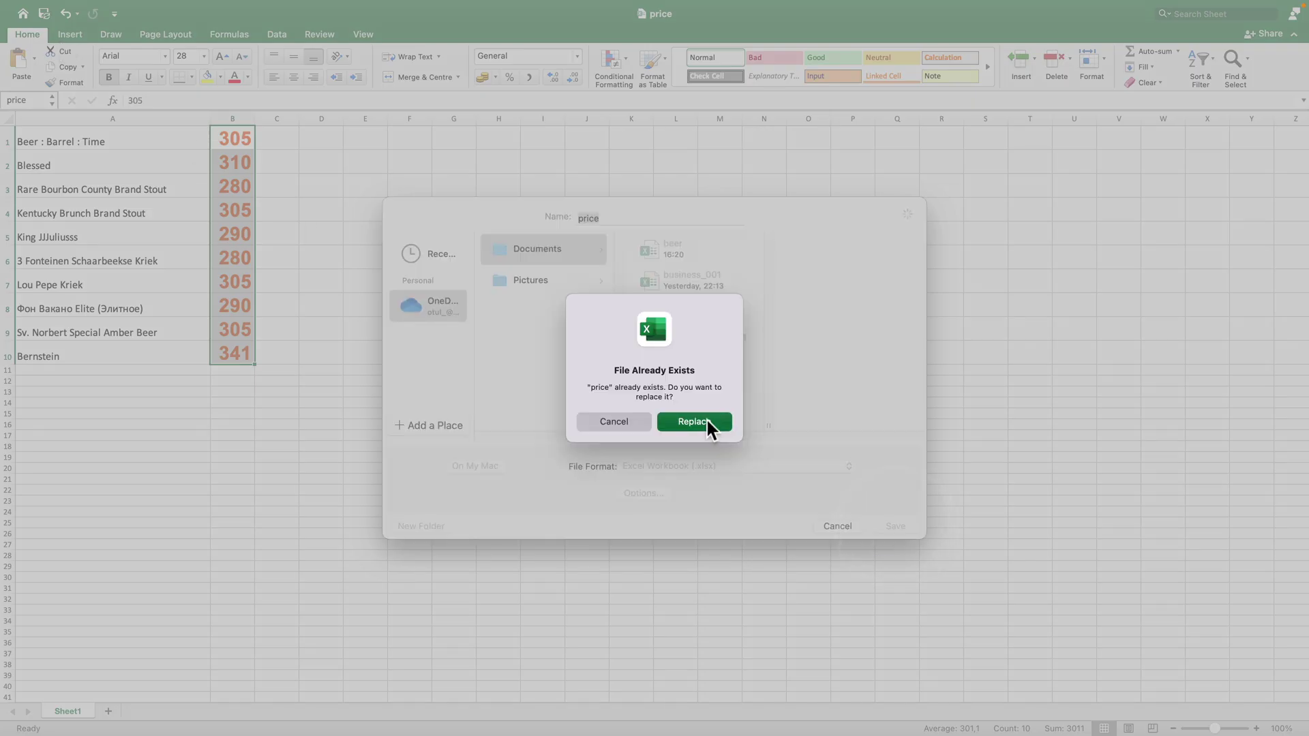
click(706, 420)
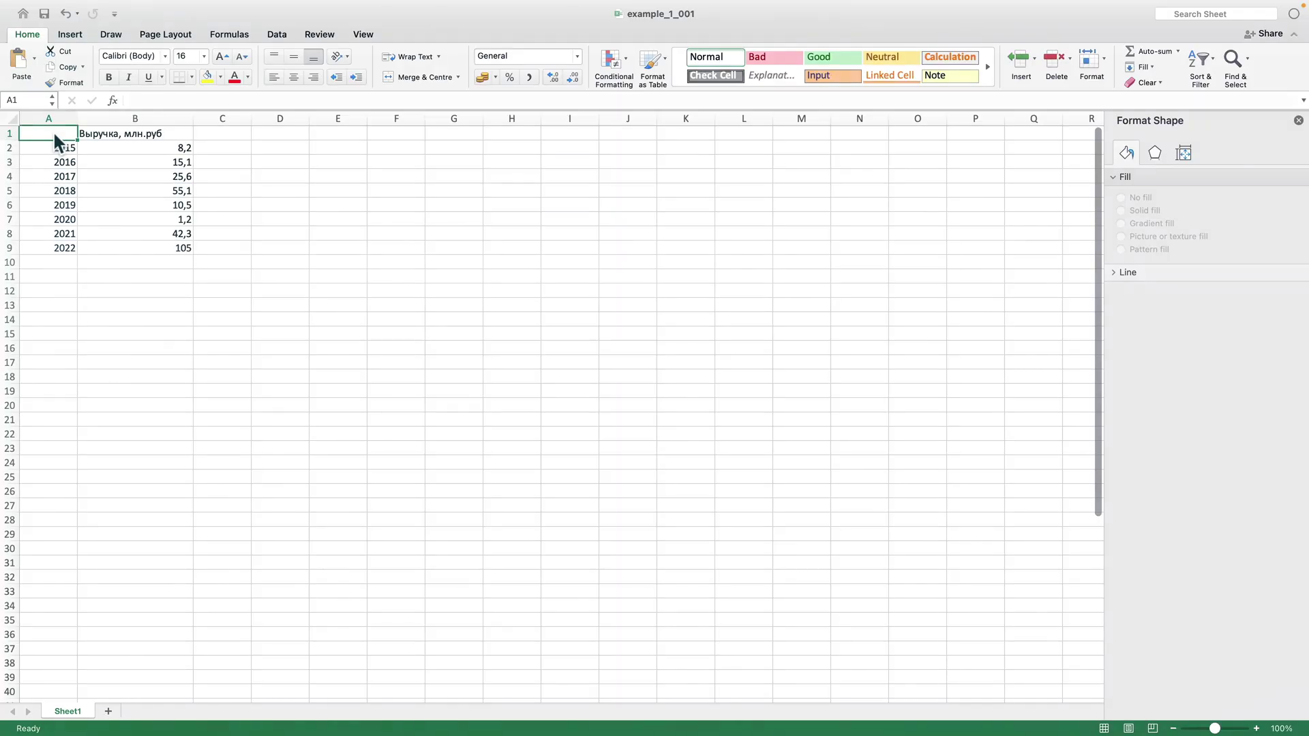
drag(54, 134, 141, 244)
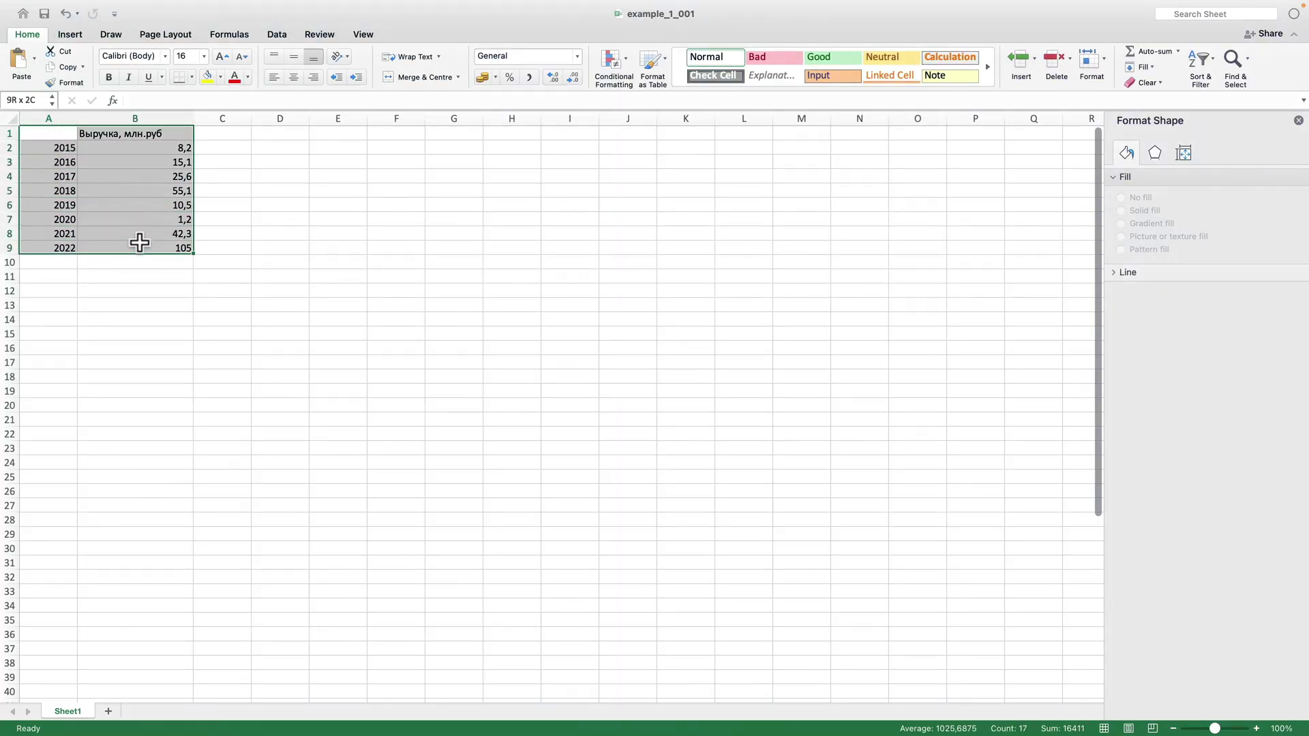
Insert a clustered bar chart of the yearly revenue data.
click(79, 32)
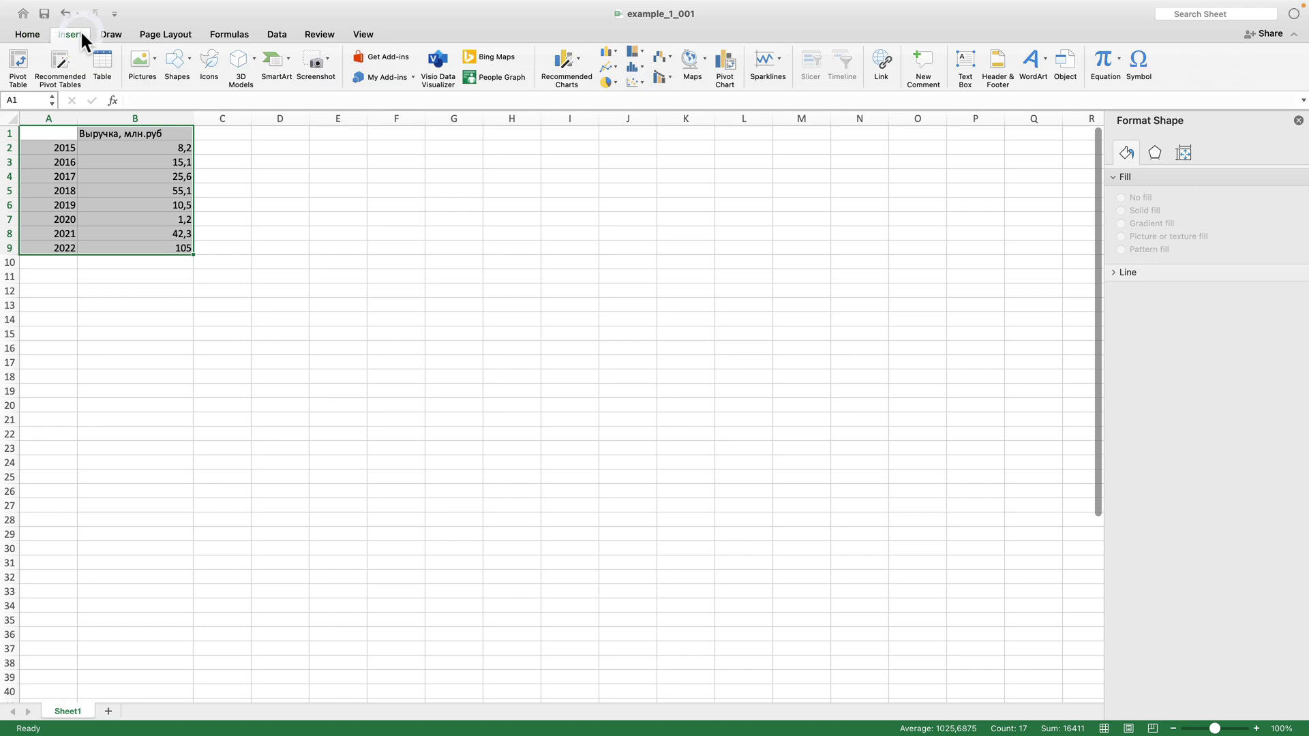
click(604, 52)
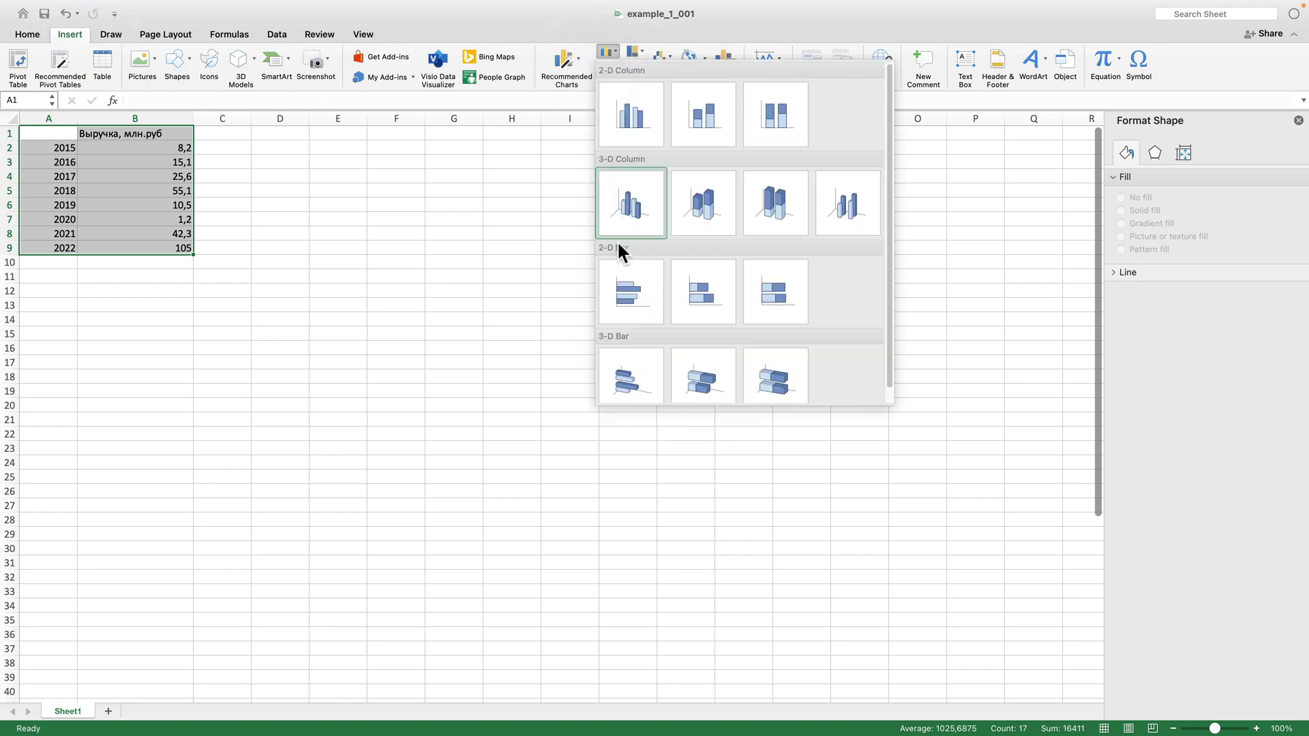
click(632, 286)
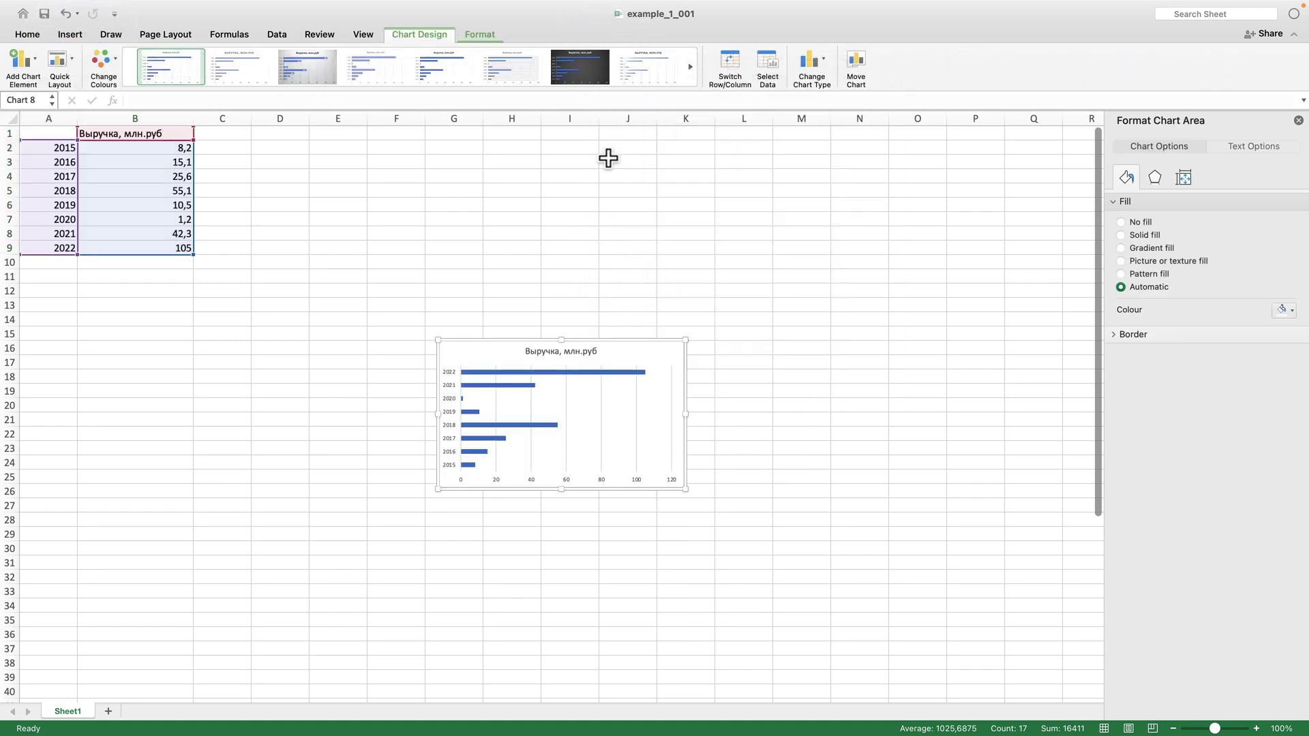
Apply the bold-title gradient style and orange colours, then enlarge the chart beside the data.
click(640, 62)
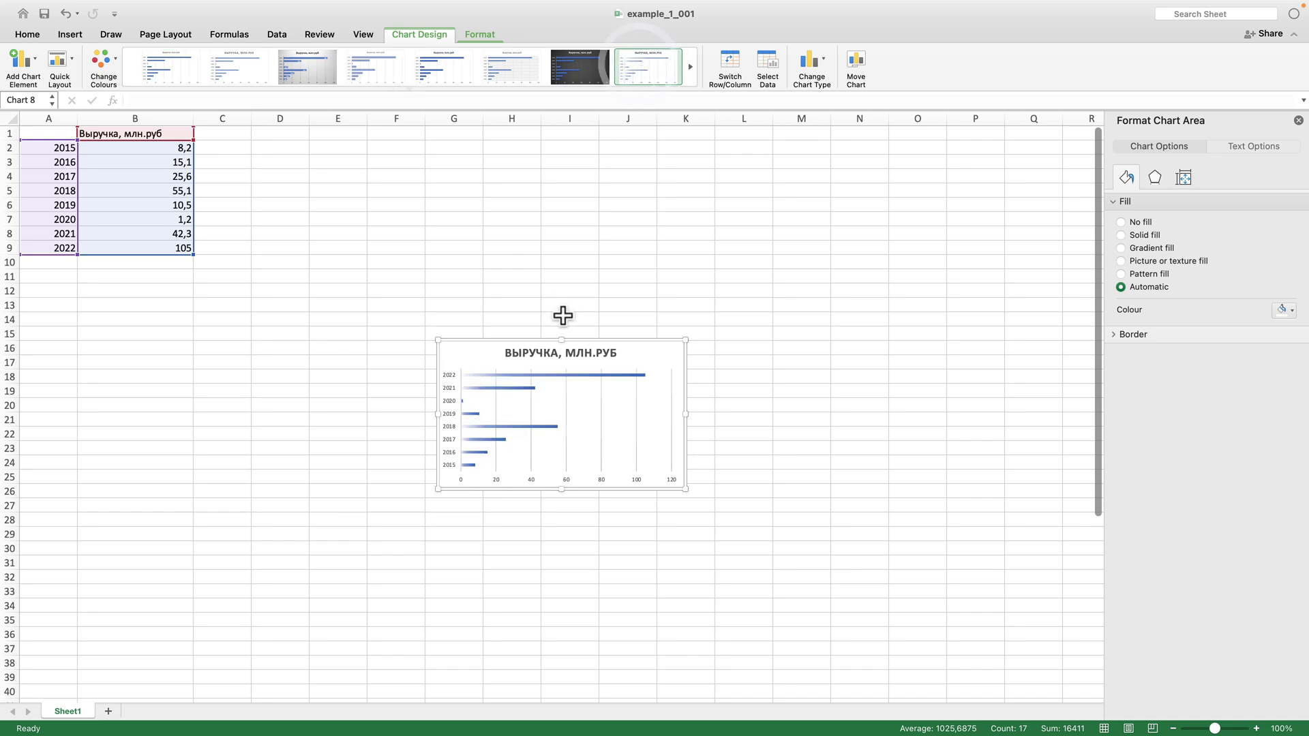
click(108, 51)
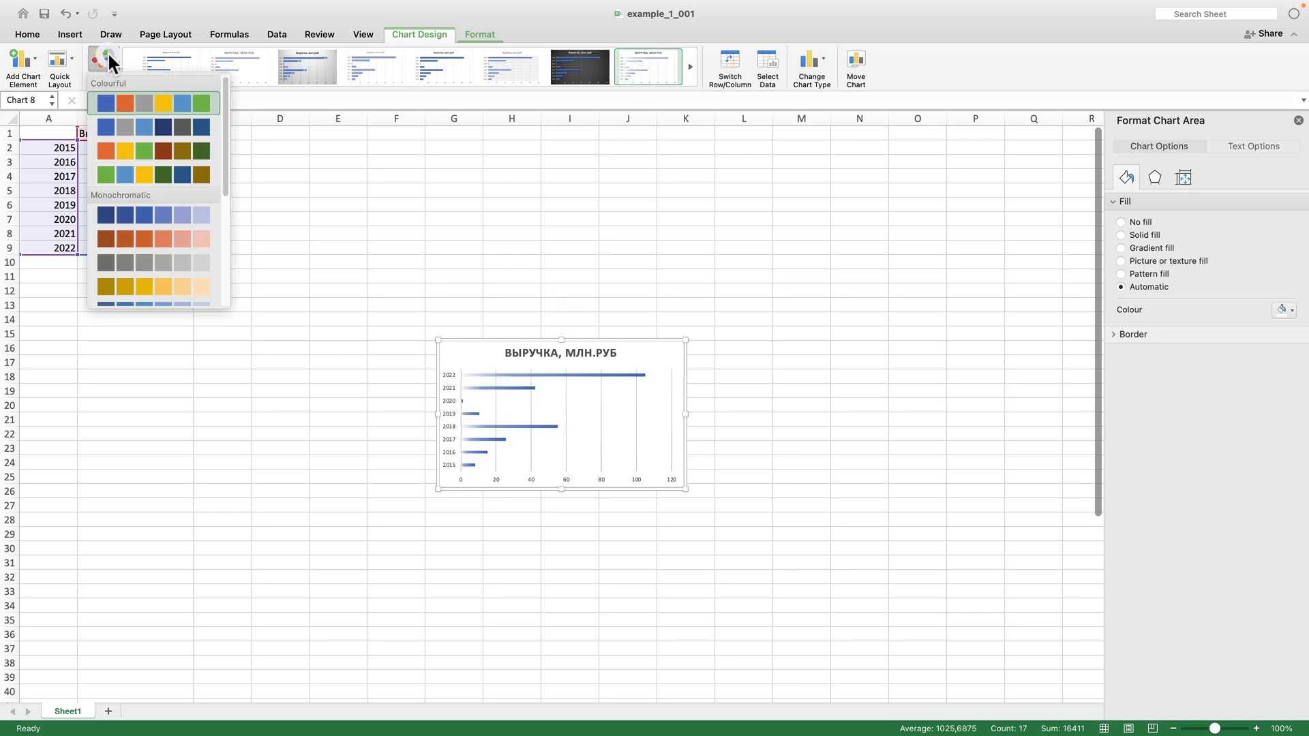
click(128, 127)
drag(464, 349, 236, 143)
drag(453, 275, 836, 587)
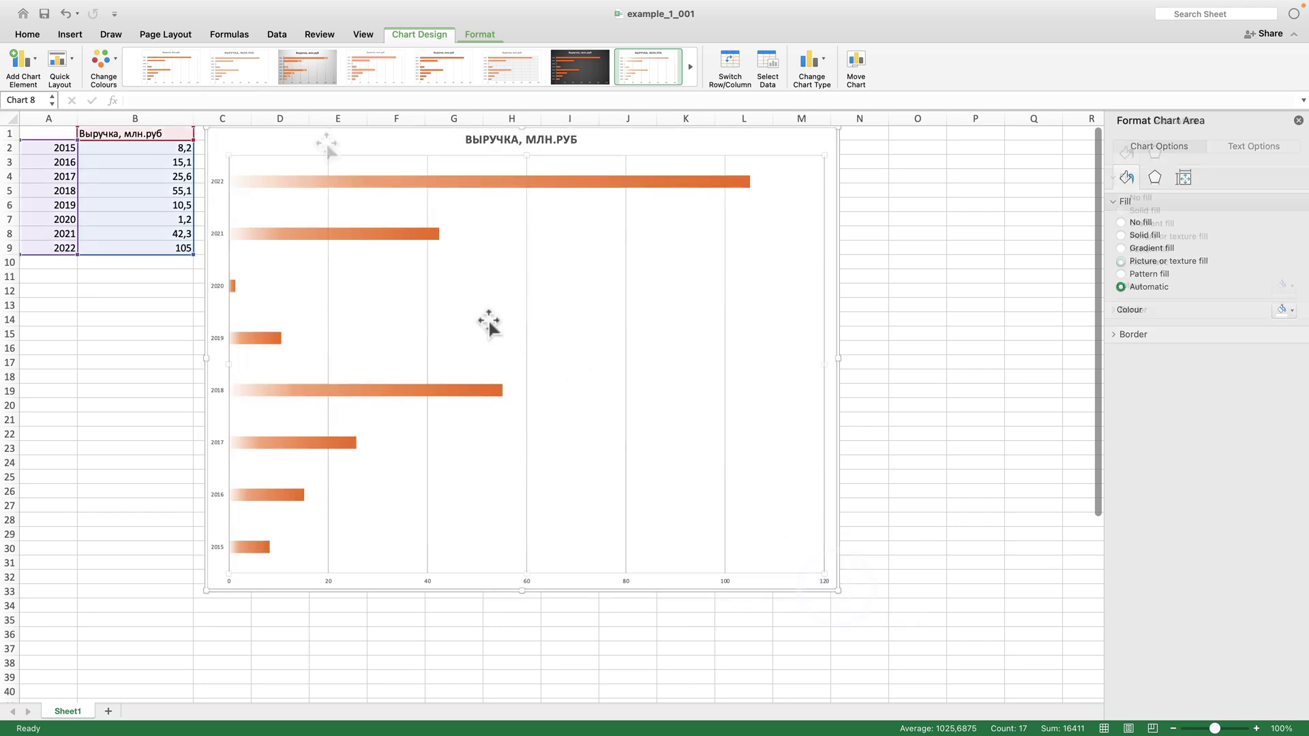
Set the chart text to 24-point Russo One.
click(35, 33)
click(203, 56)
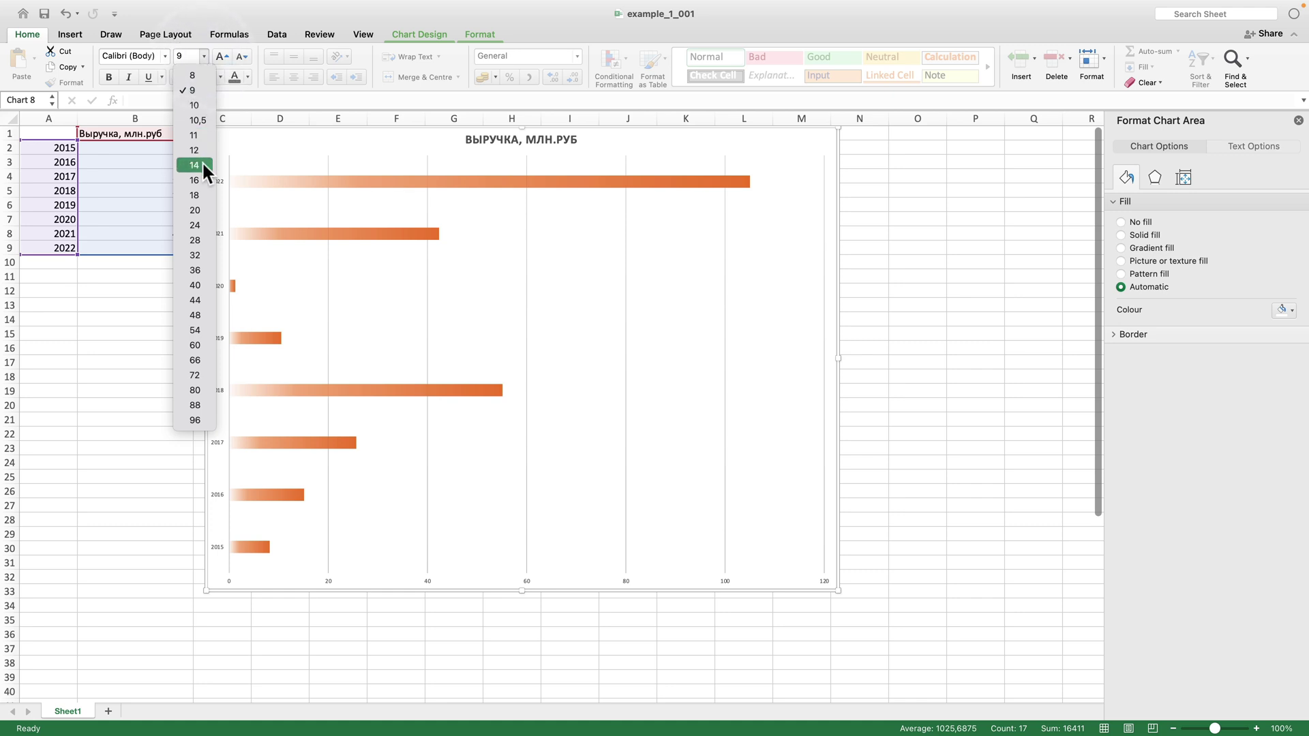
click(194, 225)
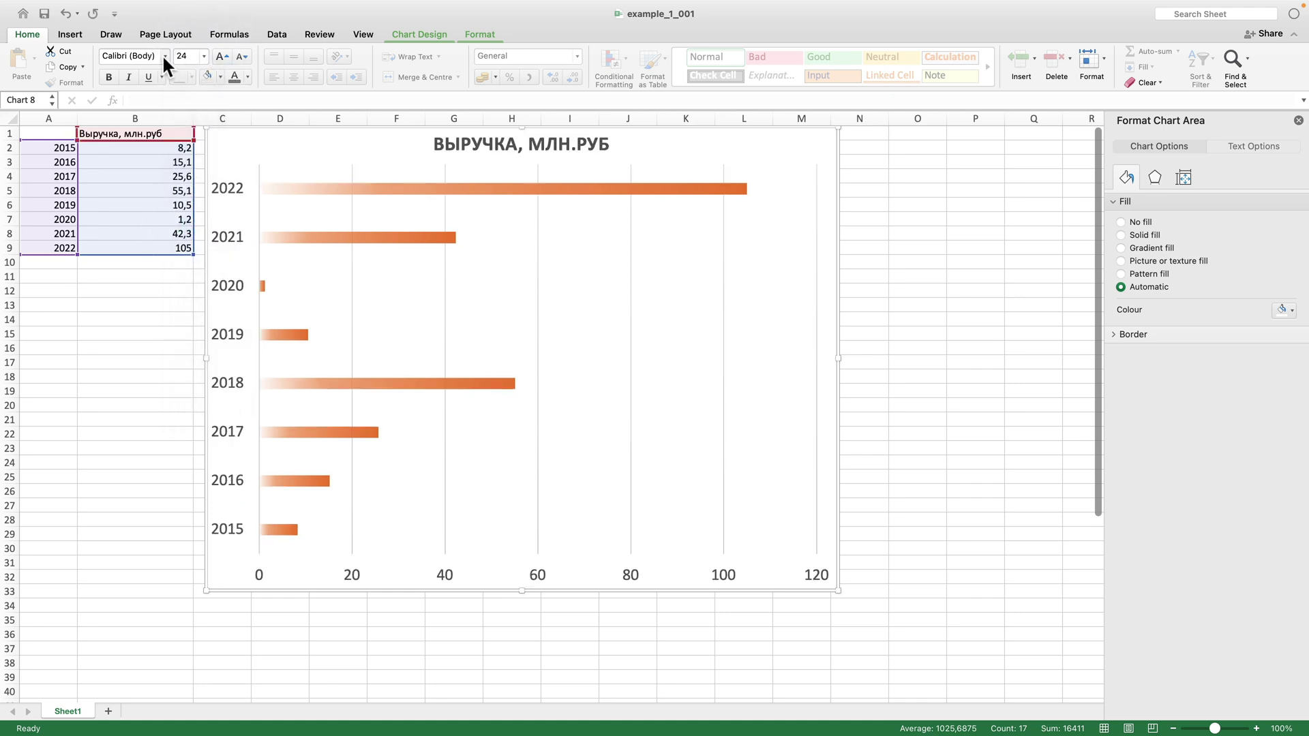
click(164, 55)
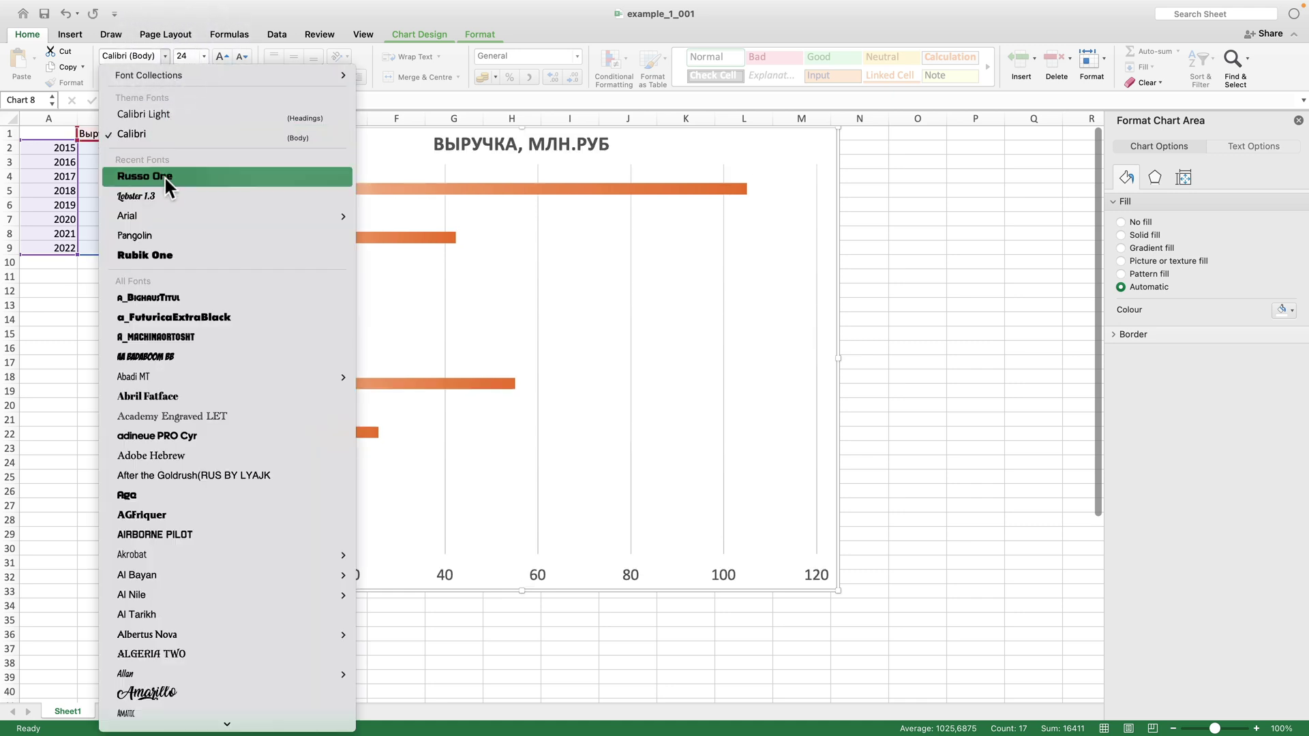
click(165, 176)
Thicken the revenue bars with a 15% gap width.
click(365, 186)
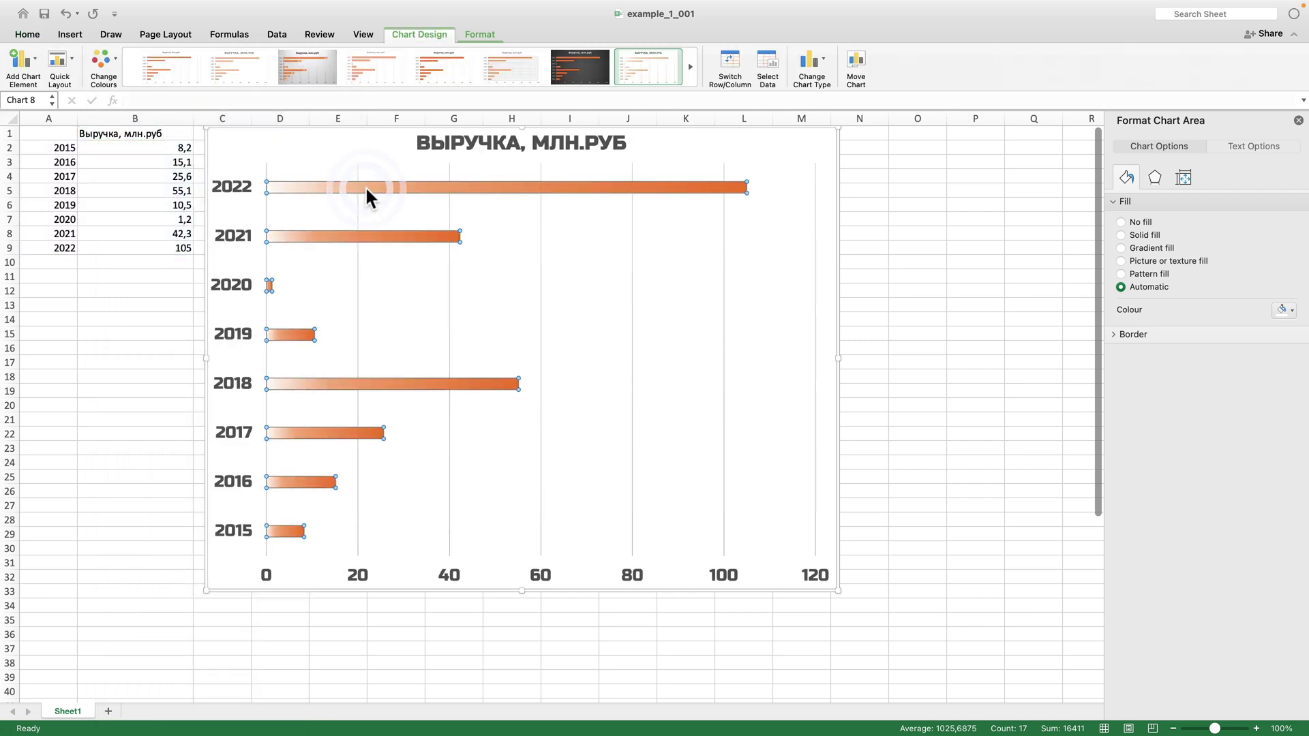
click(1183, 153)
click(1262, 272)
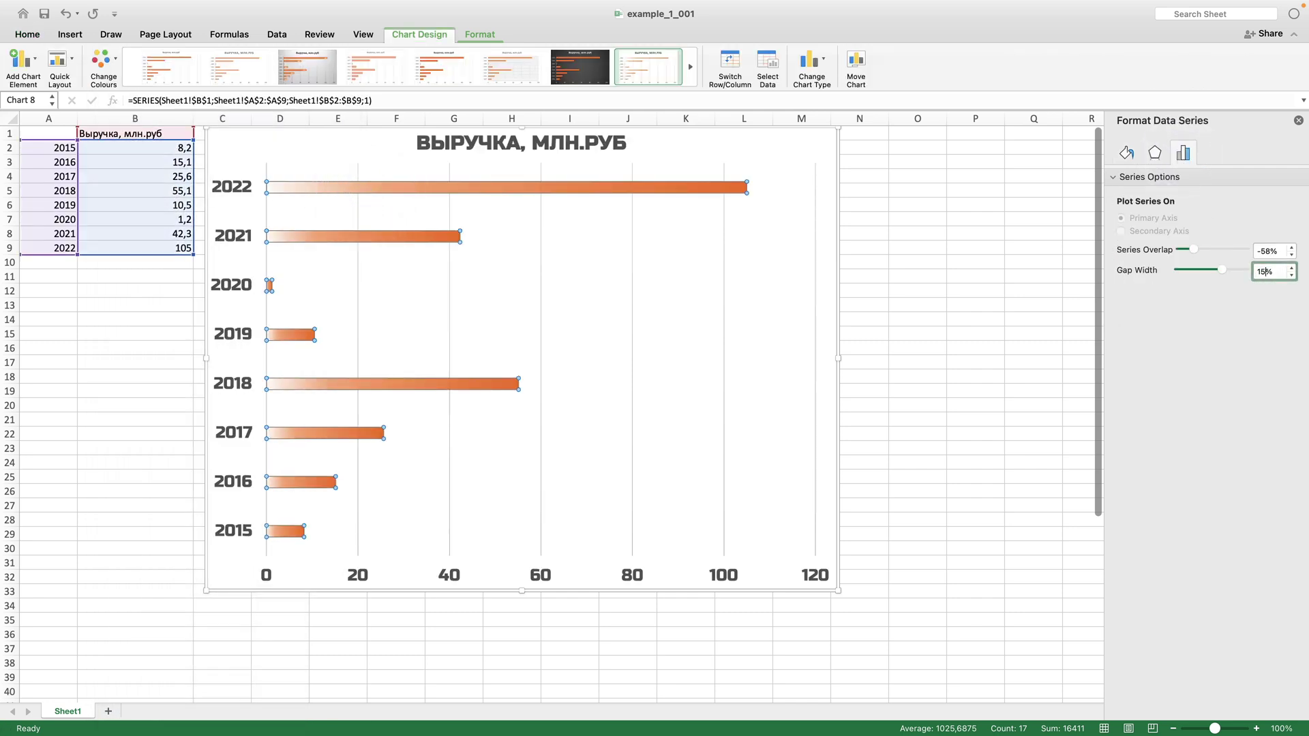
key(Return)
click(751, 152)
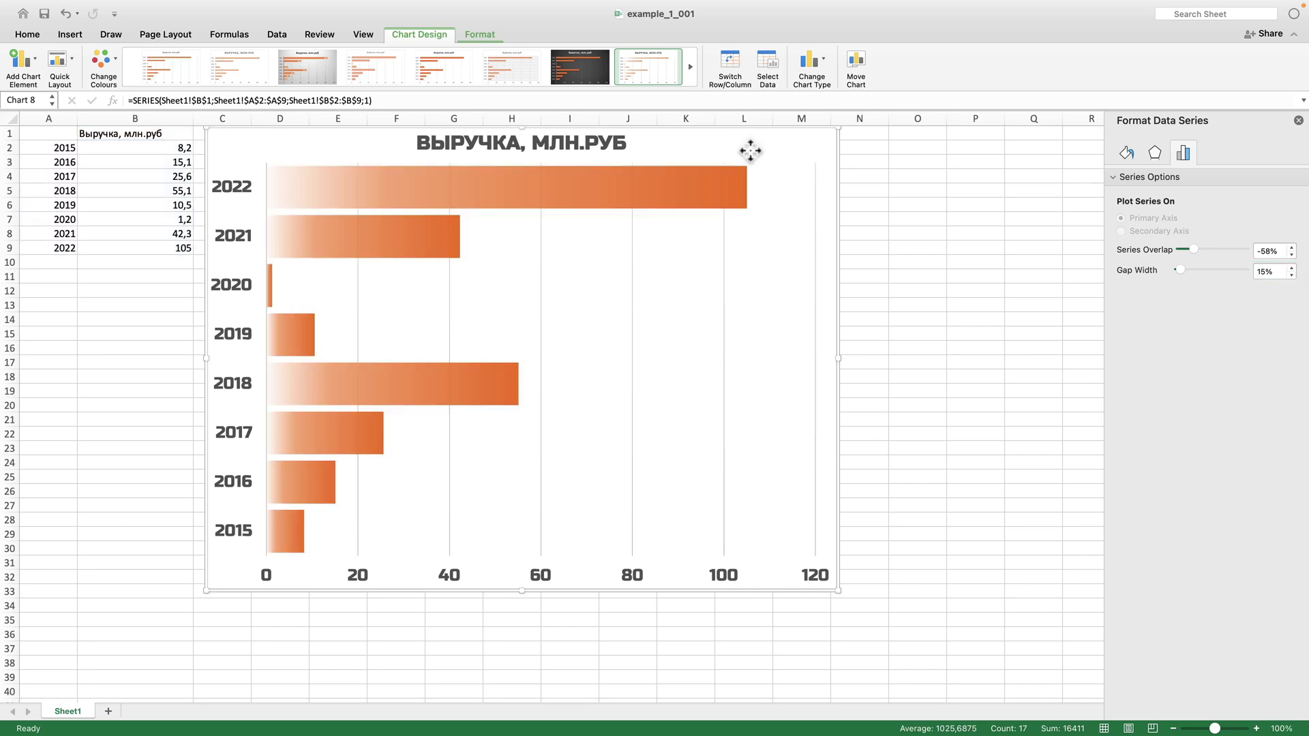
Set the chart area's fill to No Fill for a transparent background.
click(31, 34)
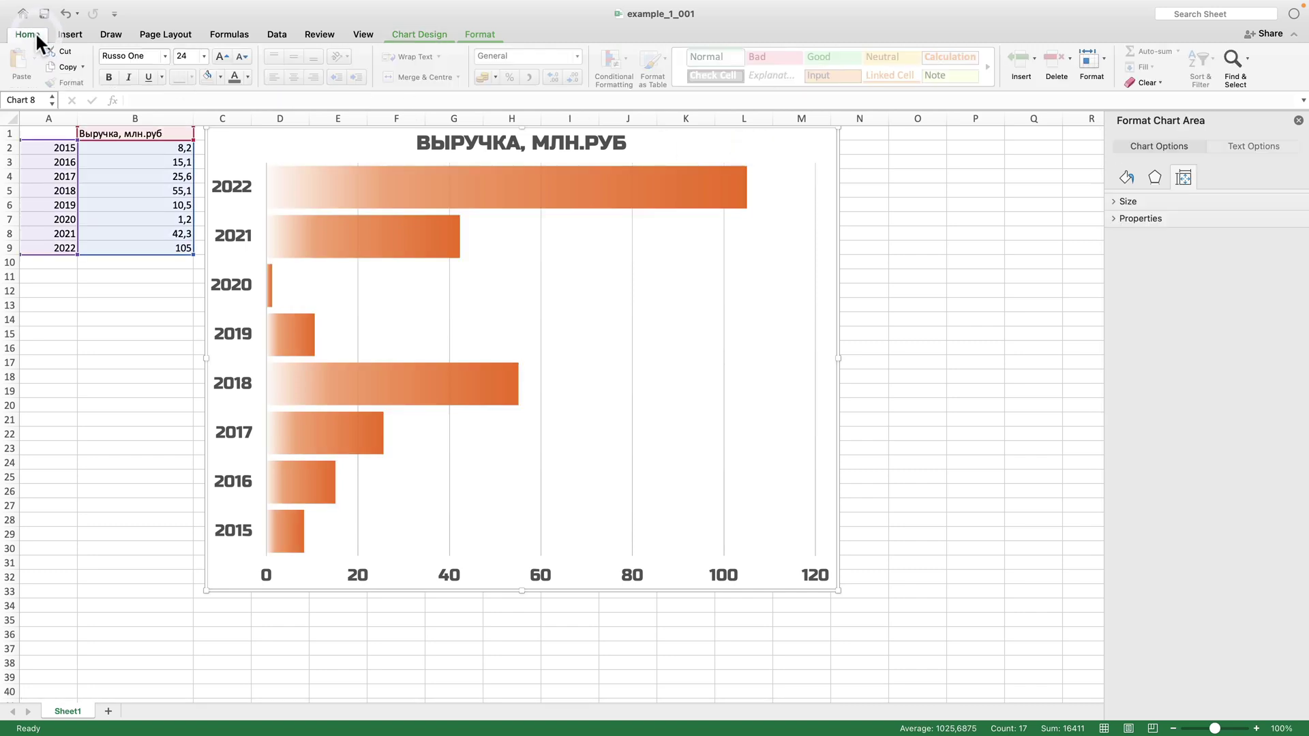
click(219, 77)
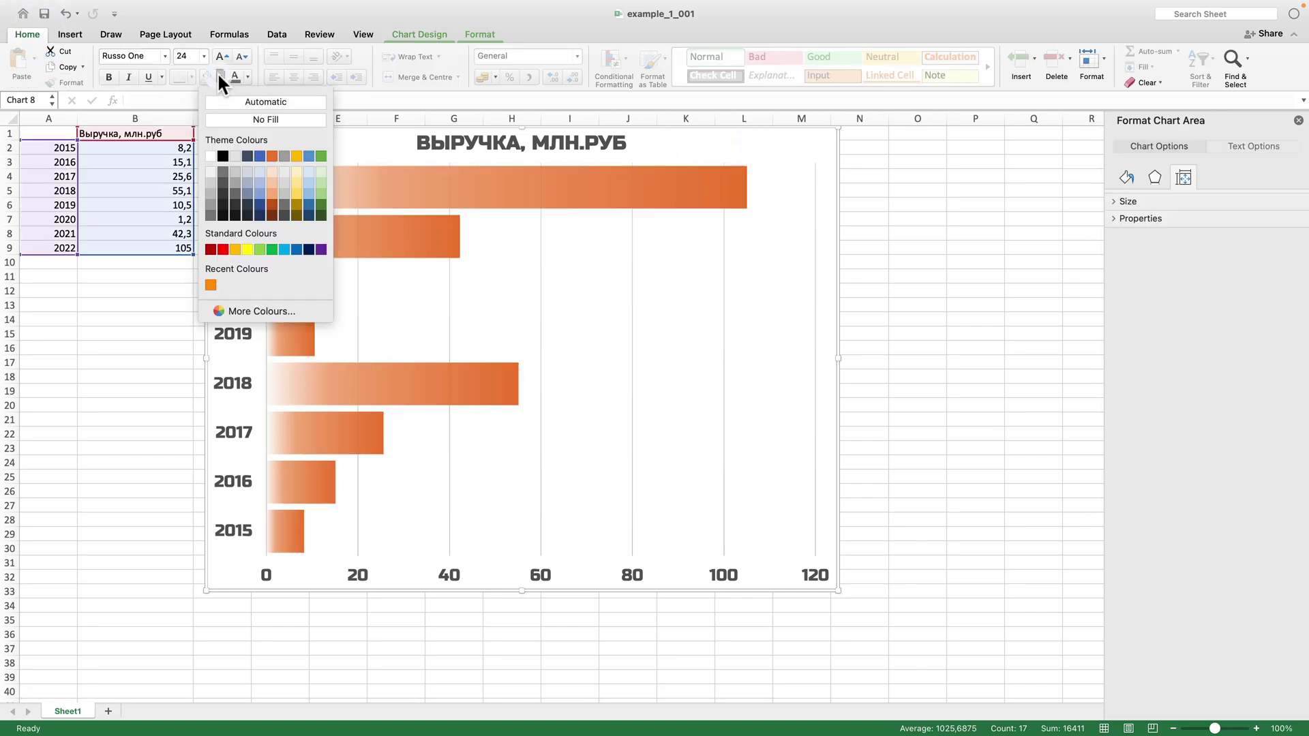
click(243, 118)
Start saving the chart as a picture with PNG as the format.
right_click(725, 154)
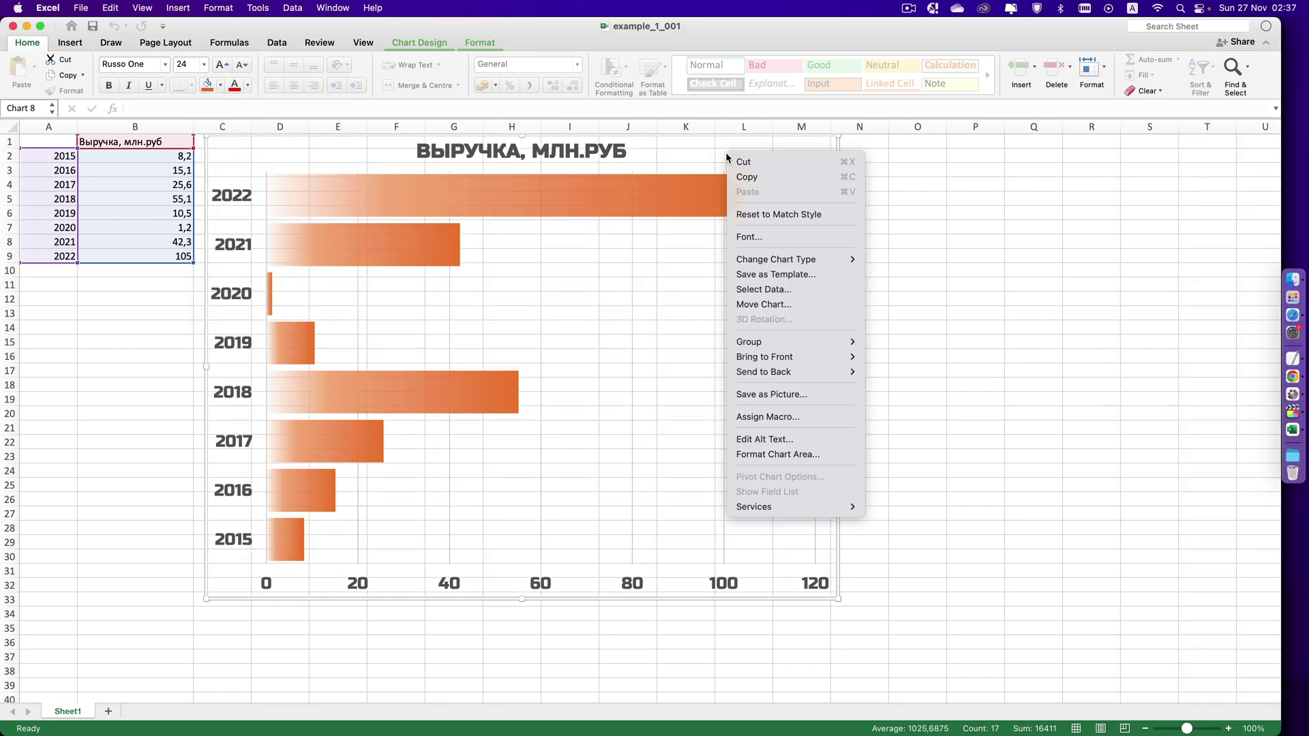
click(783, 395)
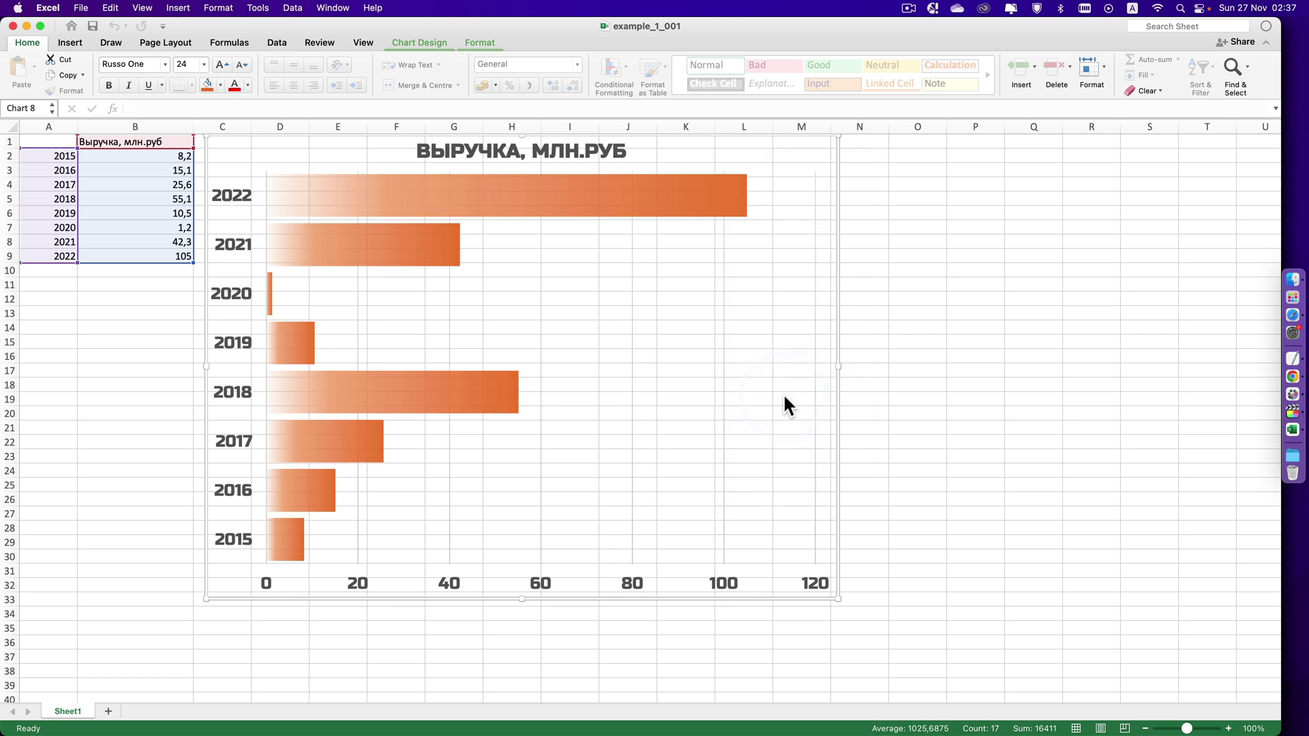
click(561, 374)
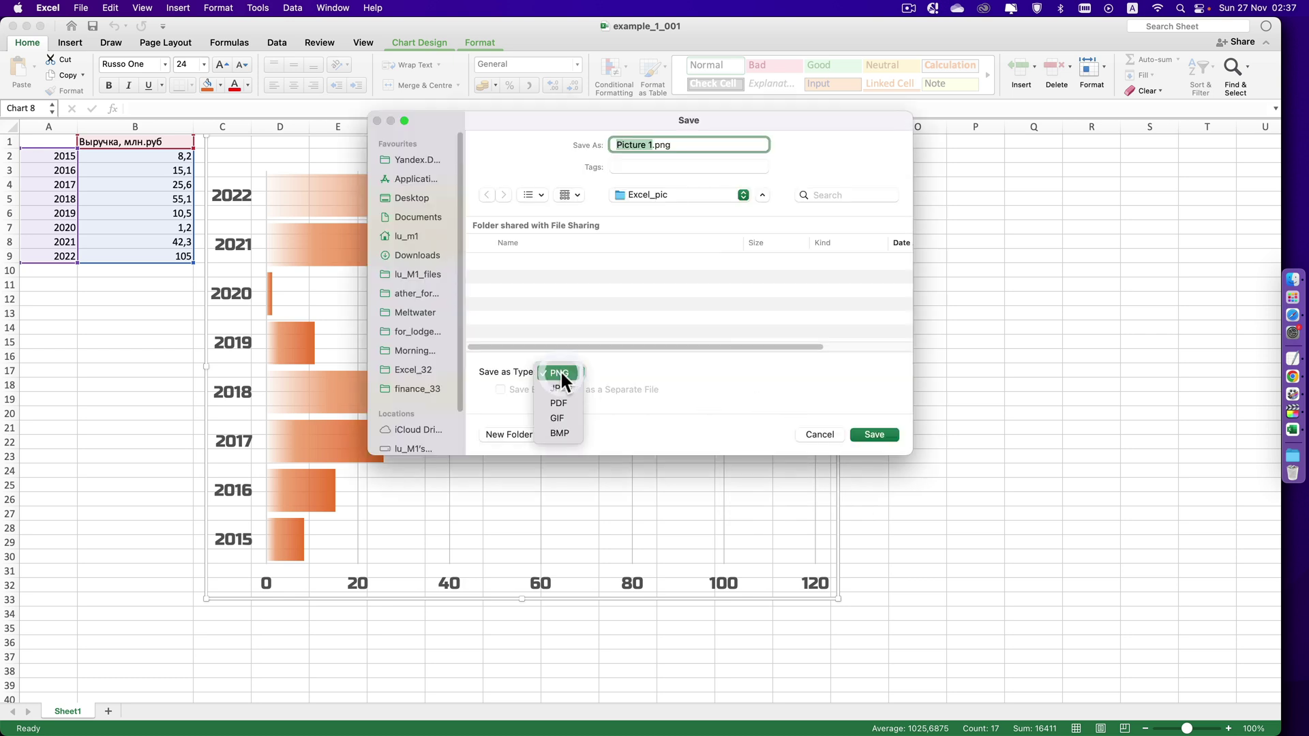
click(561, 370)
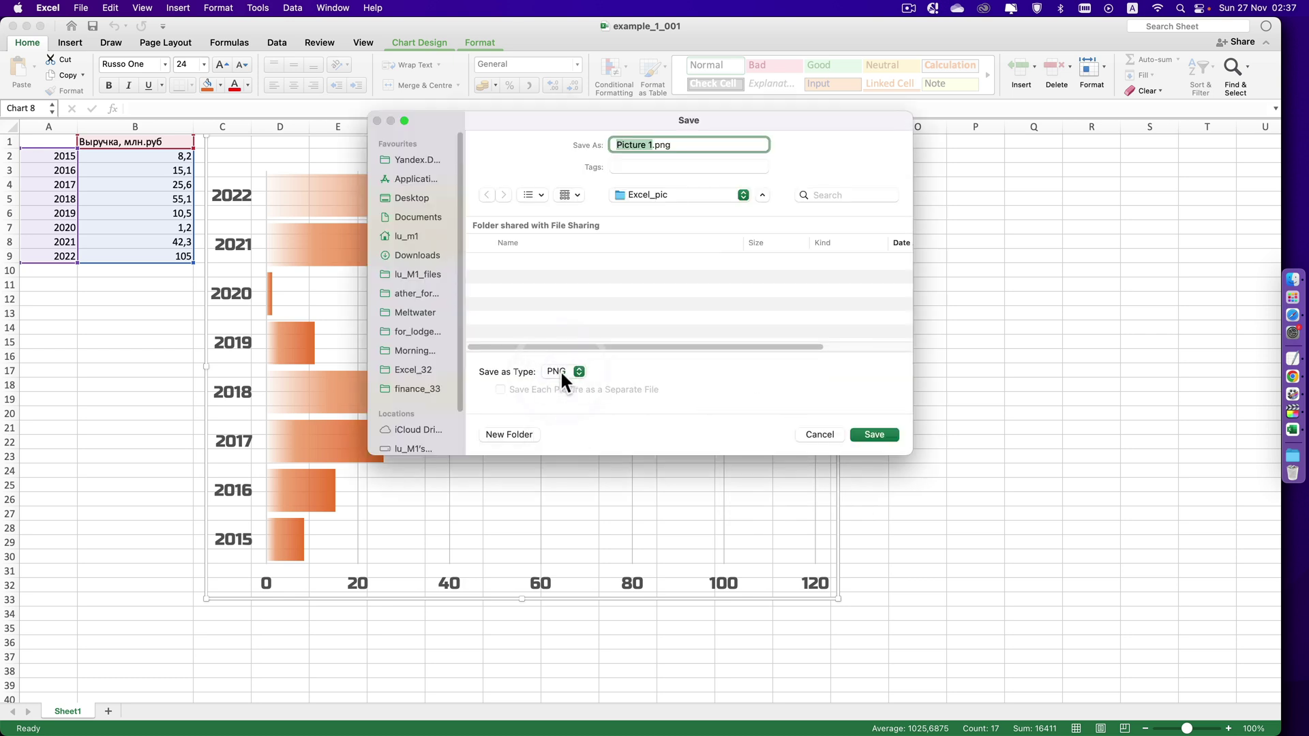
Save Picture 1.png and insert it from the computer onto the first slide.
click(877, 439)
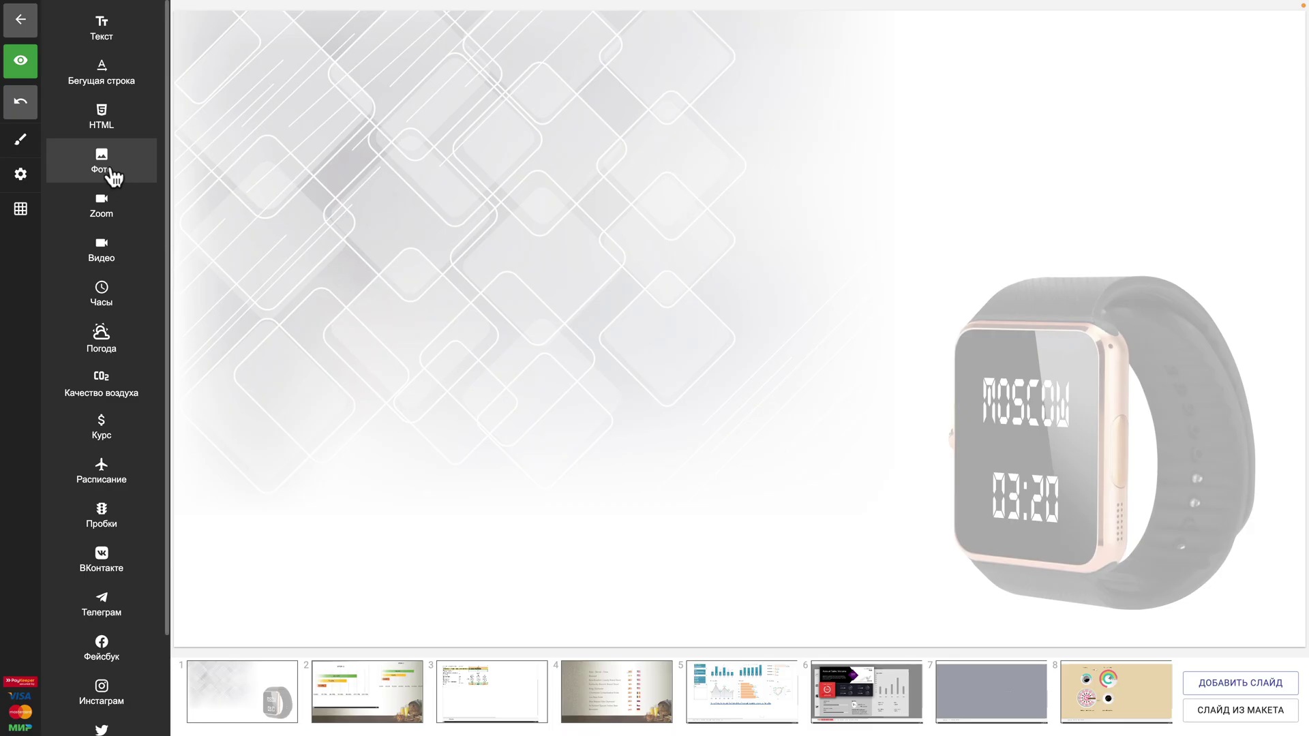
click(111, 175)
click(109, 74)
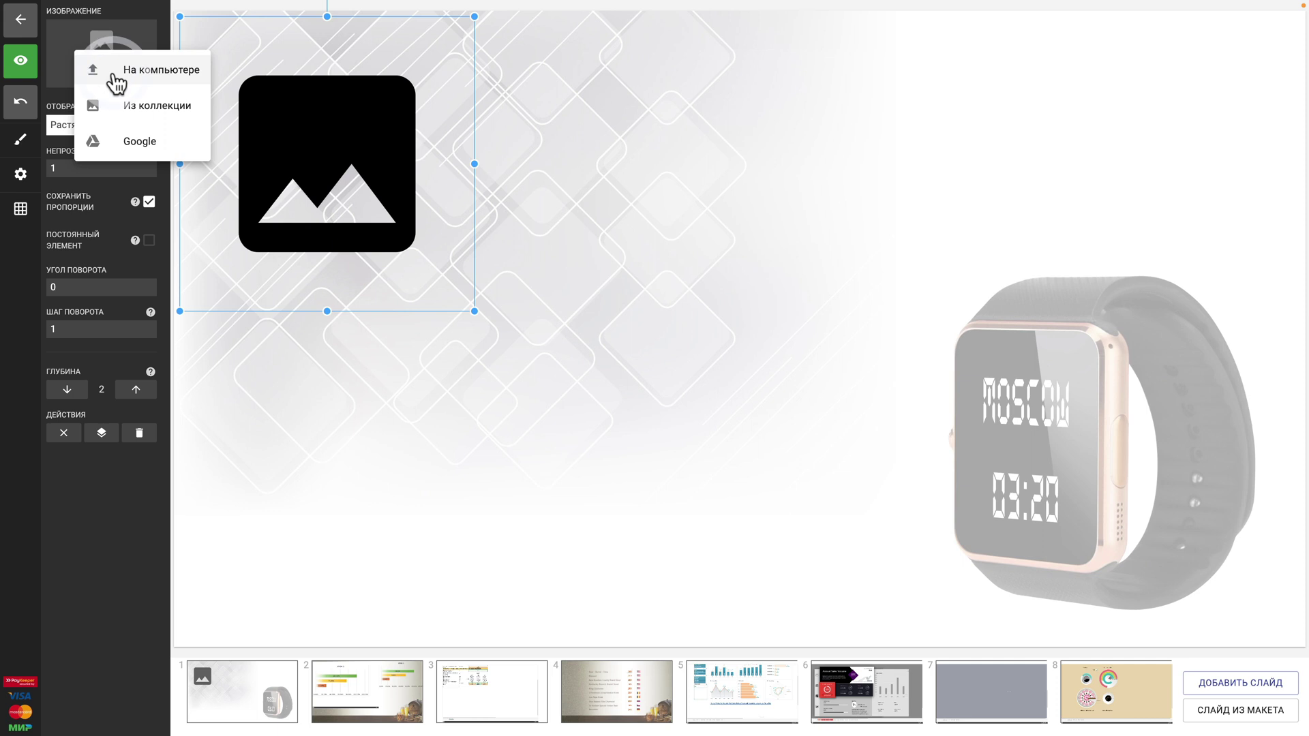
click(125, 73)
double_click(534, 301)
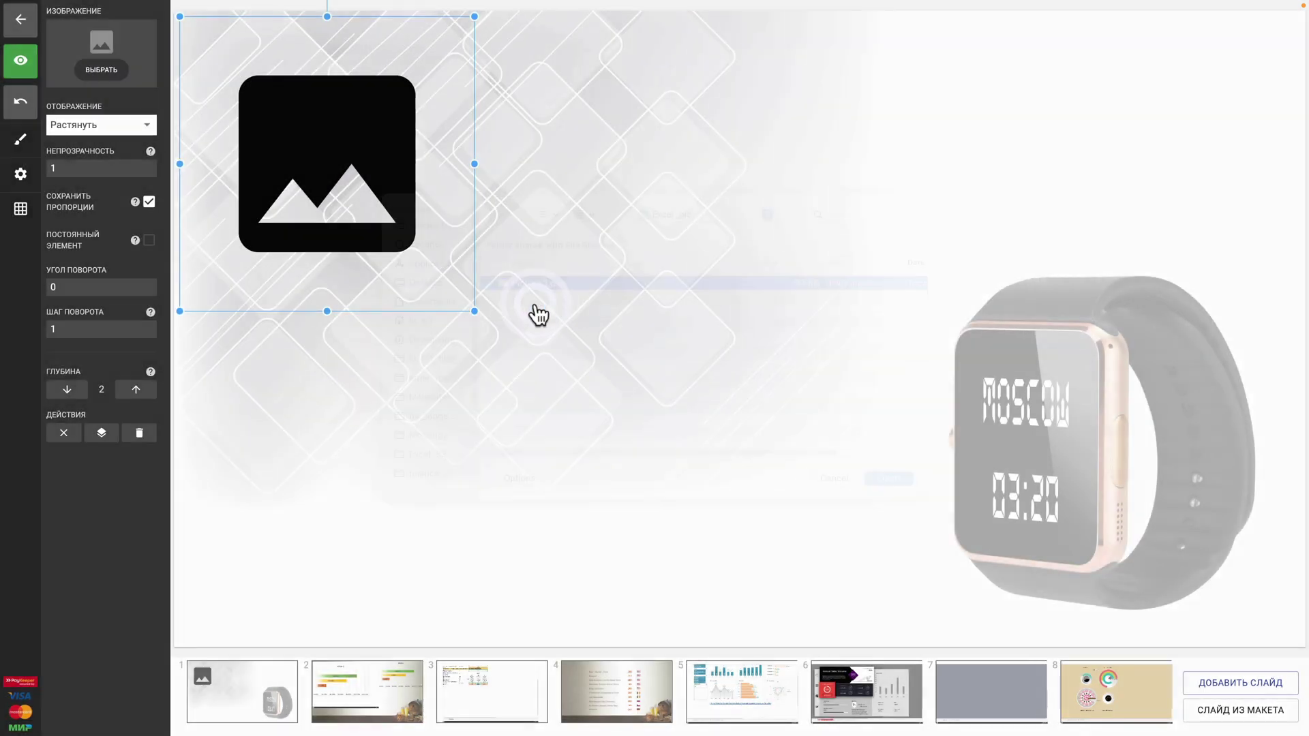
click(732, 563)
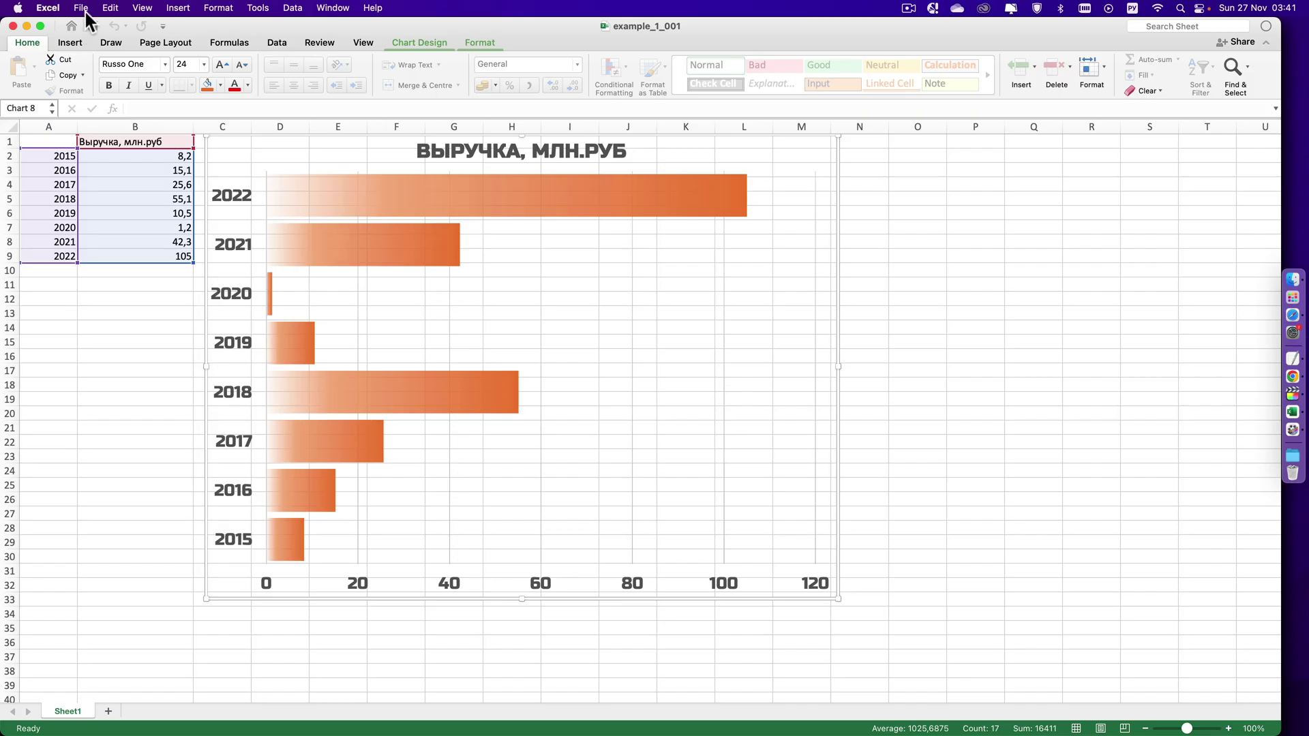
Save example_1_001 to OneDrive with Save As, then open it in Excel Online.
click(84, 11)
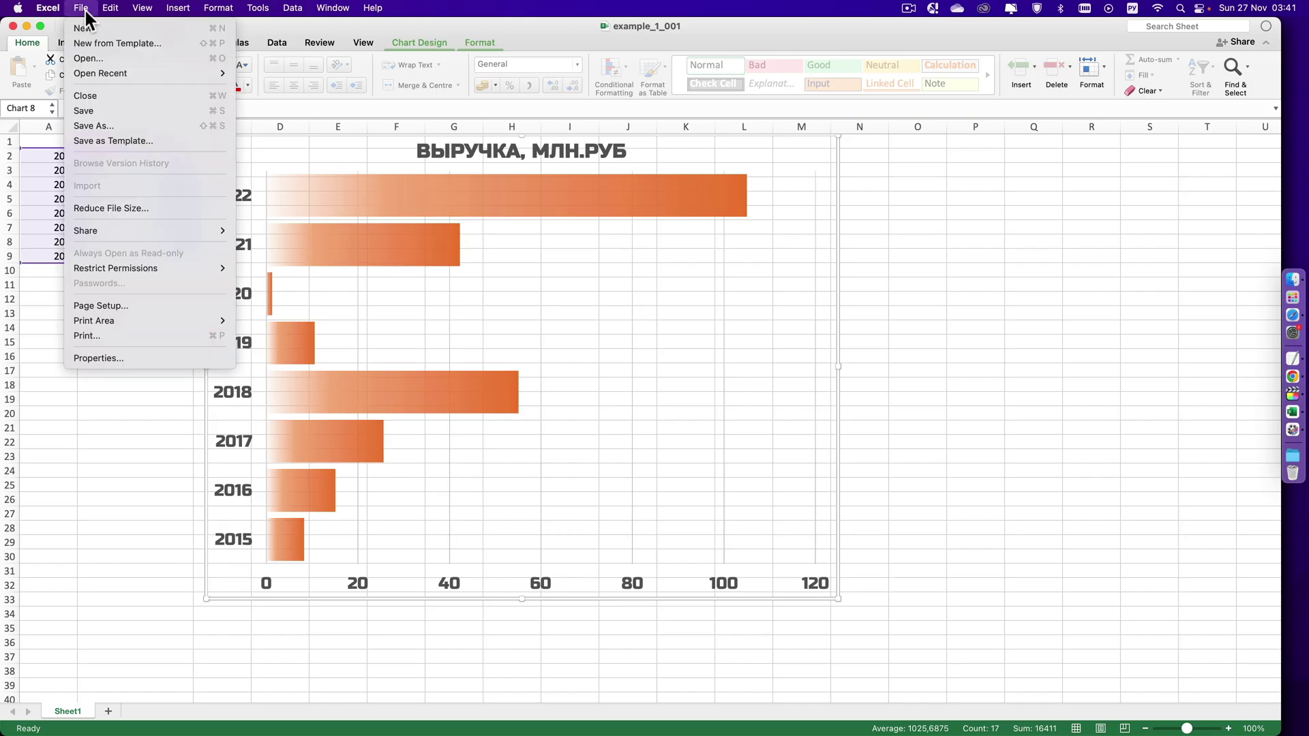
click(103, 124)
click(527, 444)
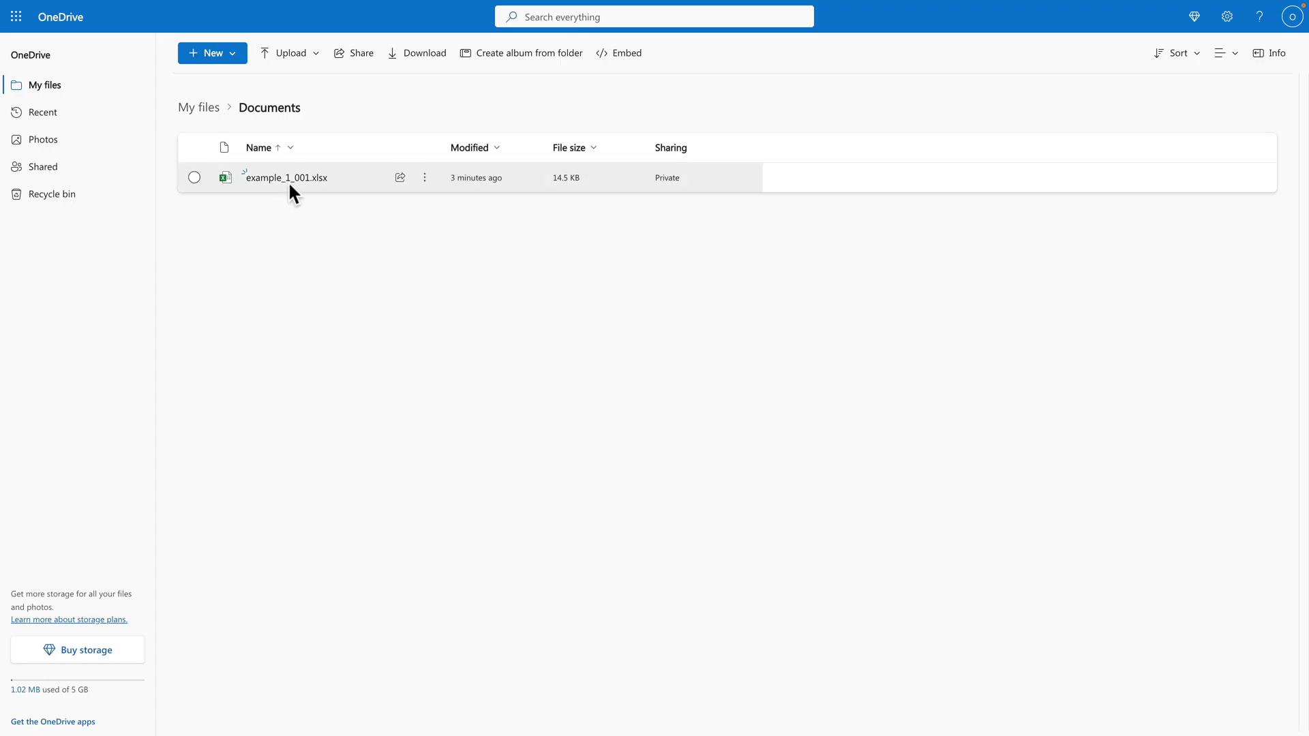
right_click(289, 184)
mouse_move(308, 224)
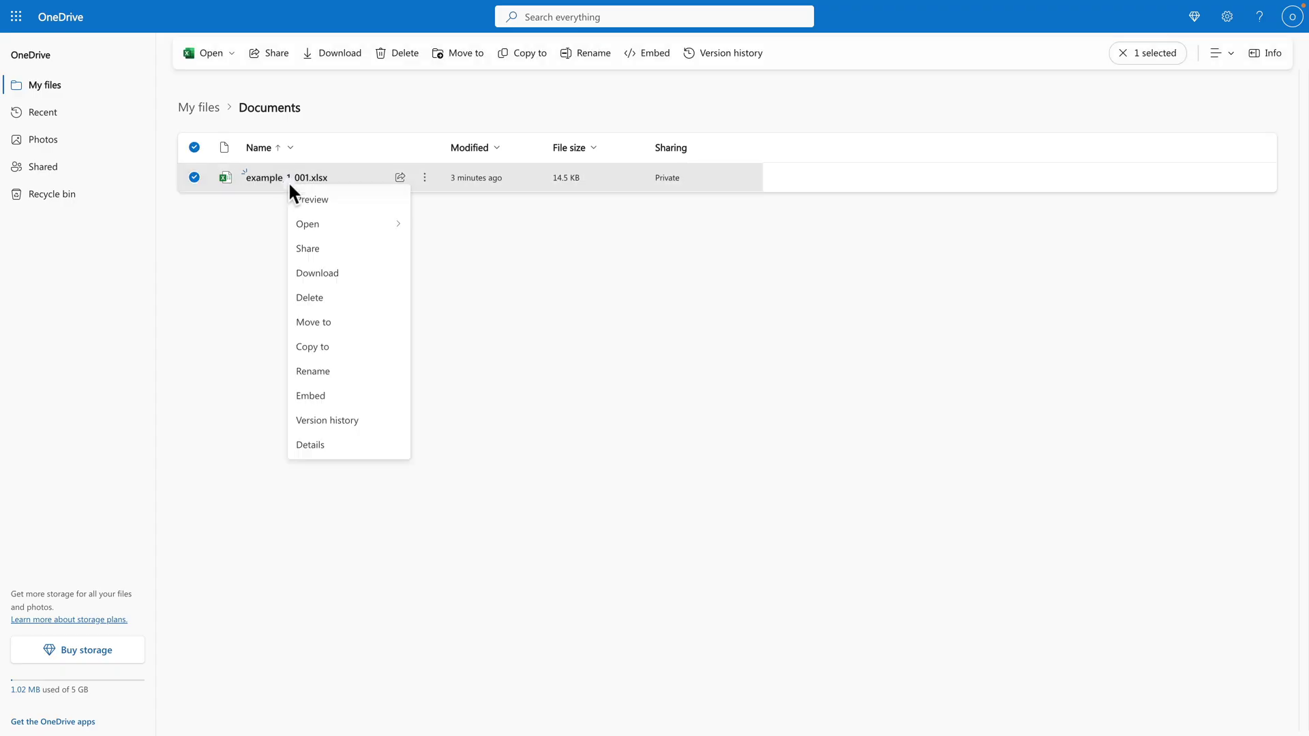
click(460, 234)
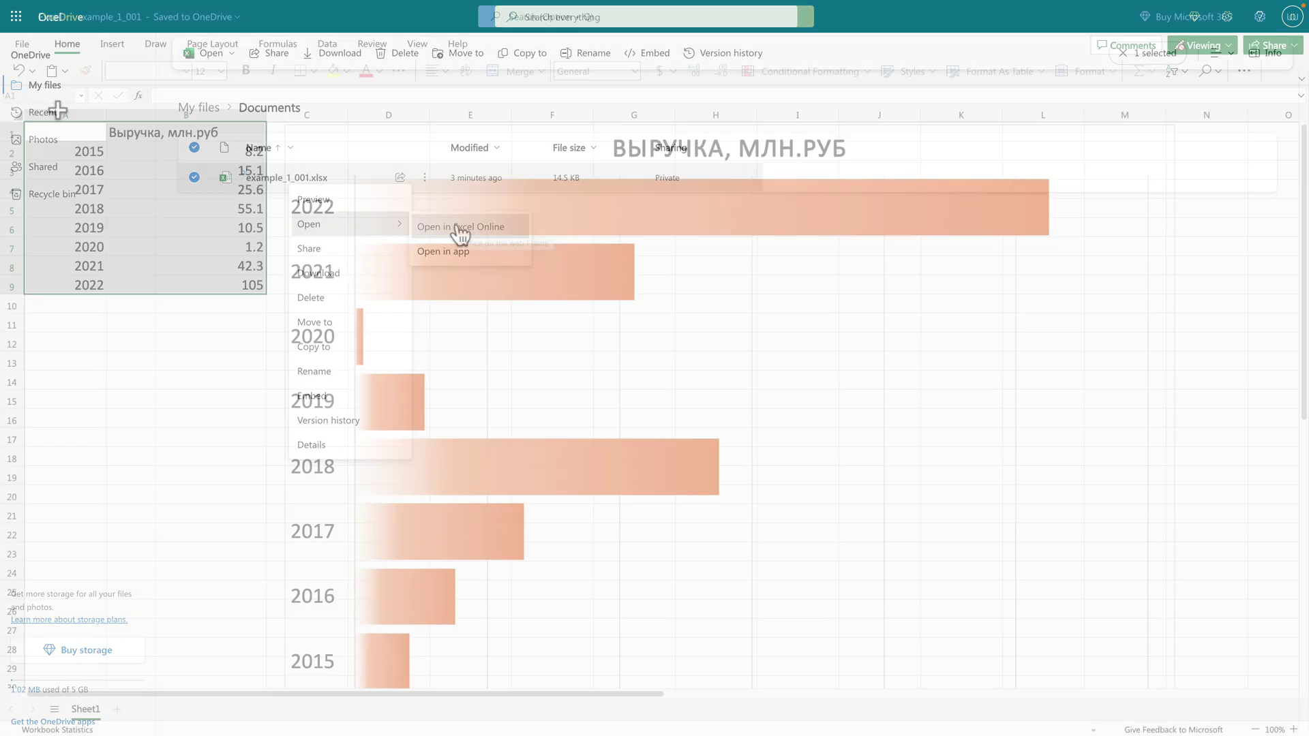
Start creating embed code for the workbook from File > Share in Excel Online.
click(18, 47)
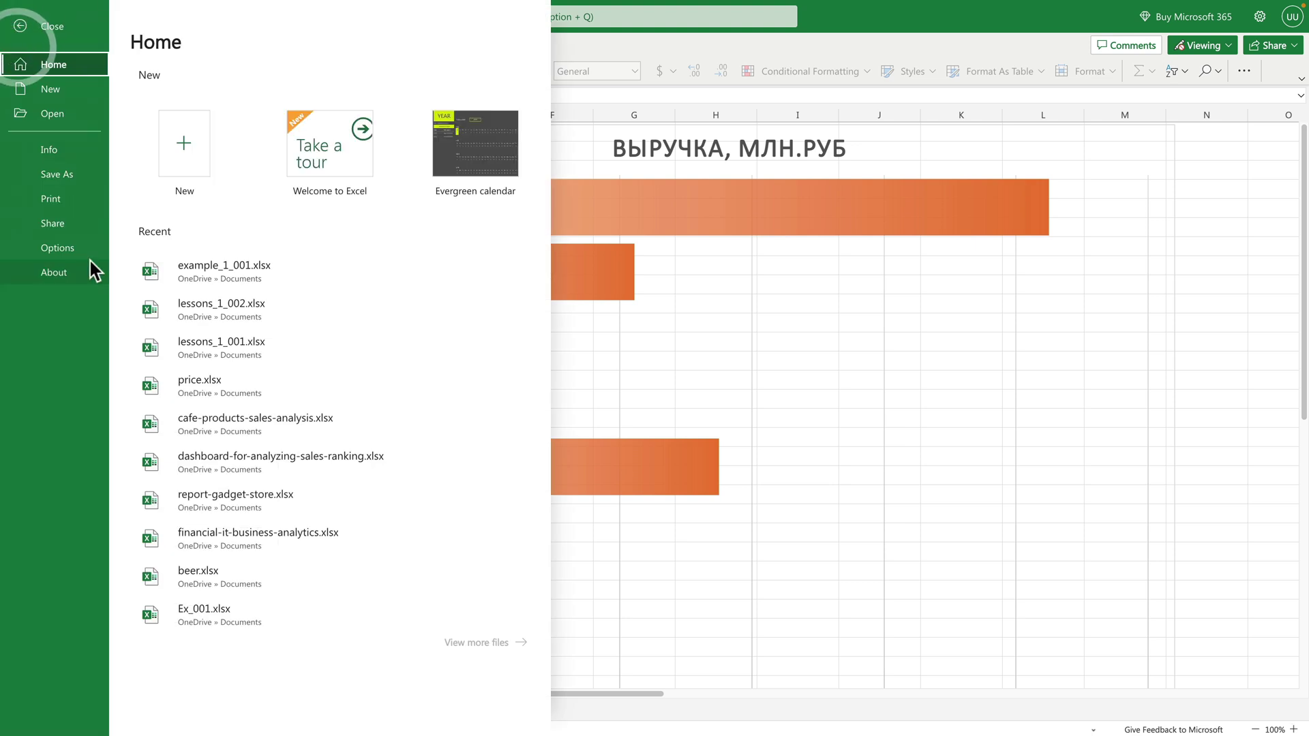
click(67, 223)
click(267, 130)
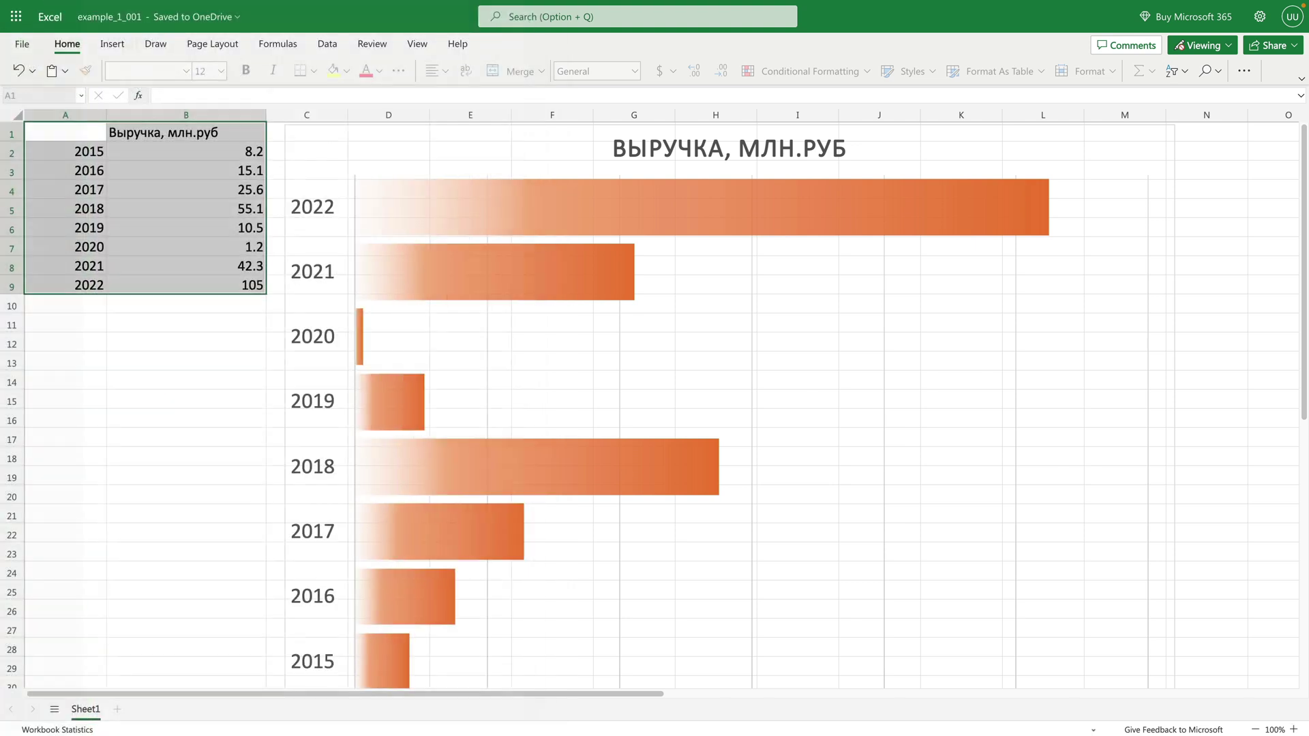
Generate iframe embed code for Chart 8 only at 700 × 900 px and copy it.
click(700, 270)
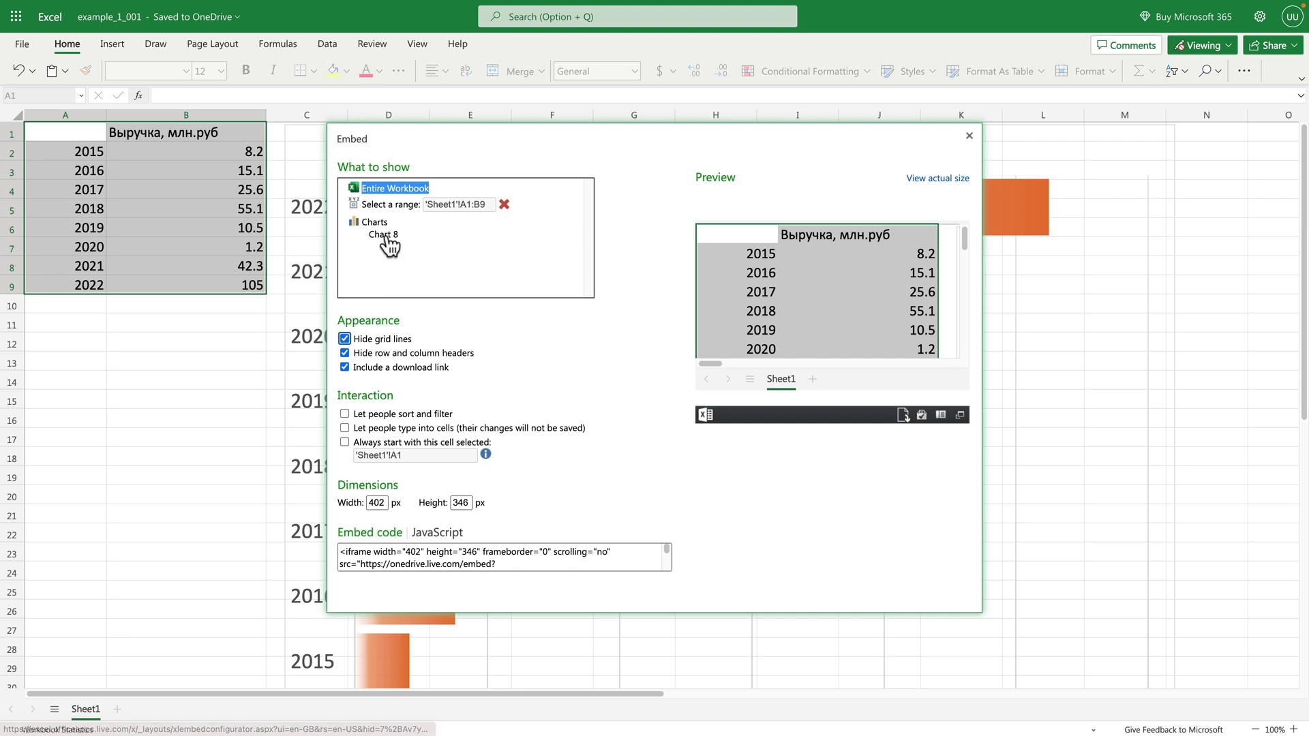
click(383, 235)
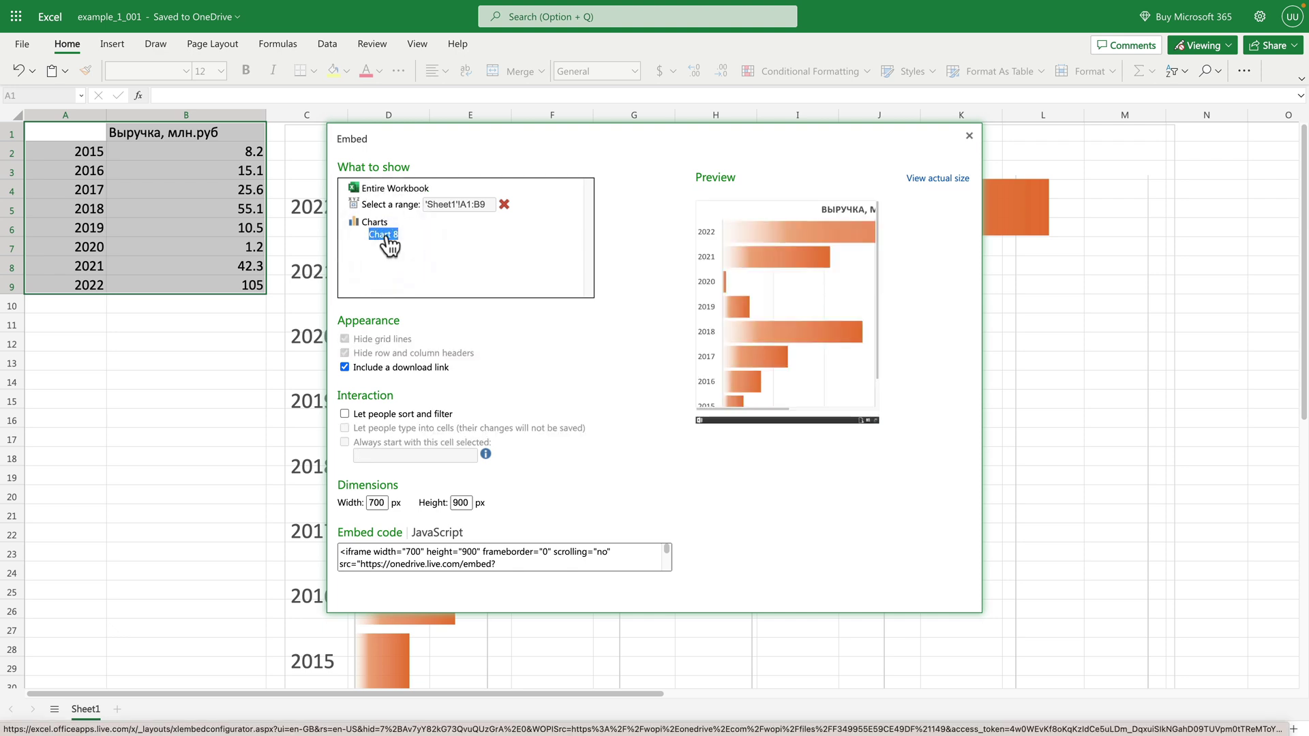
click(422, 559)
right_click(425, 561)
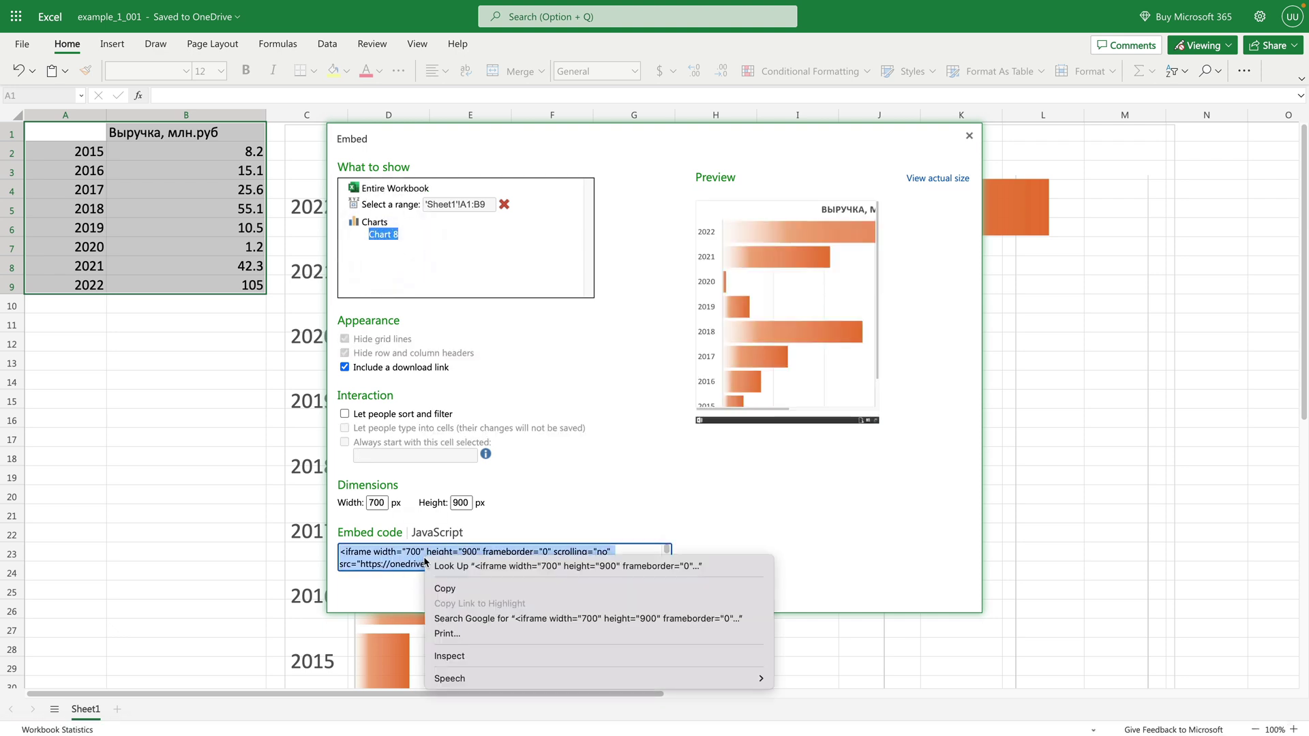
click(438, 589)
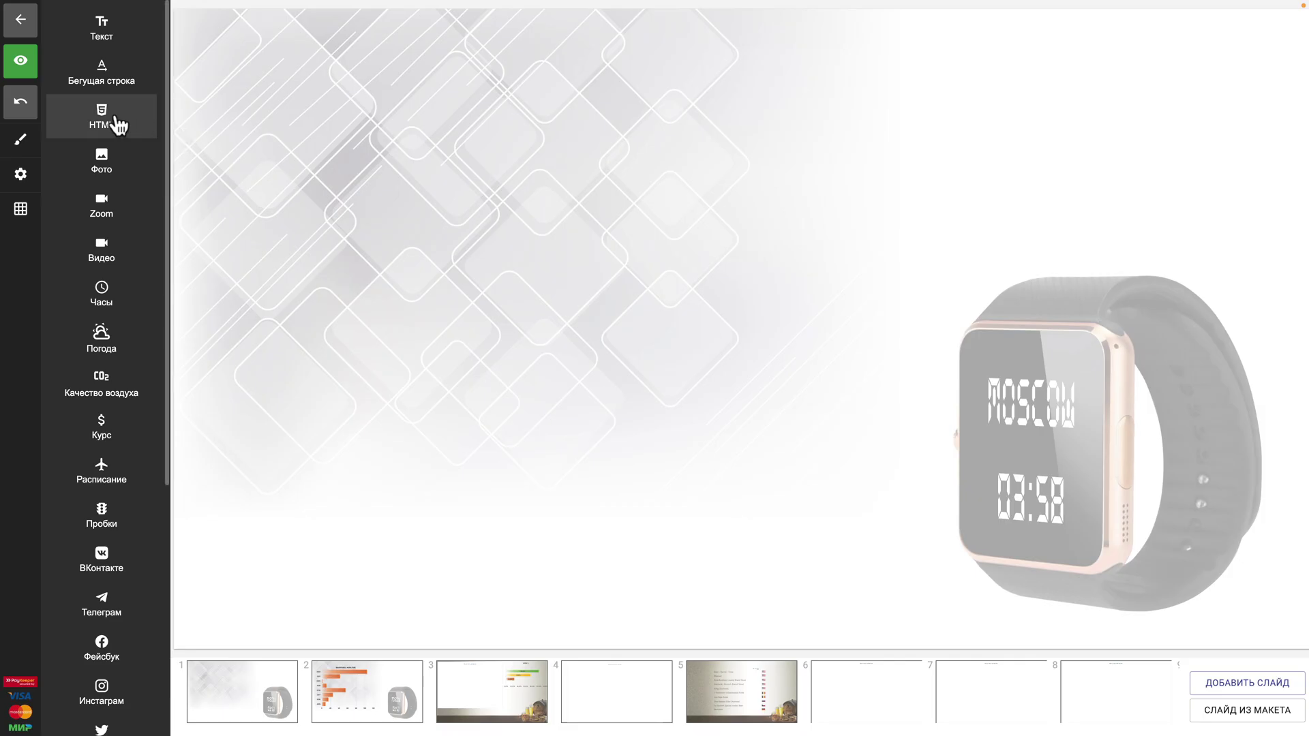
Add an HTML element to the slide containing the pasted Excel iframe code.
click(115, 119)
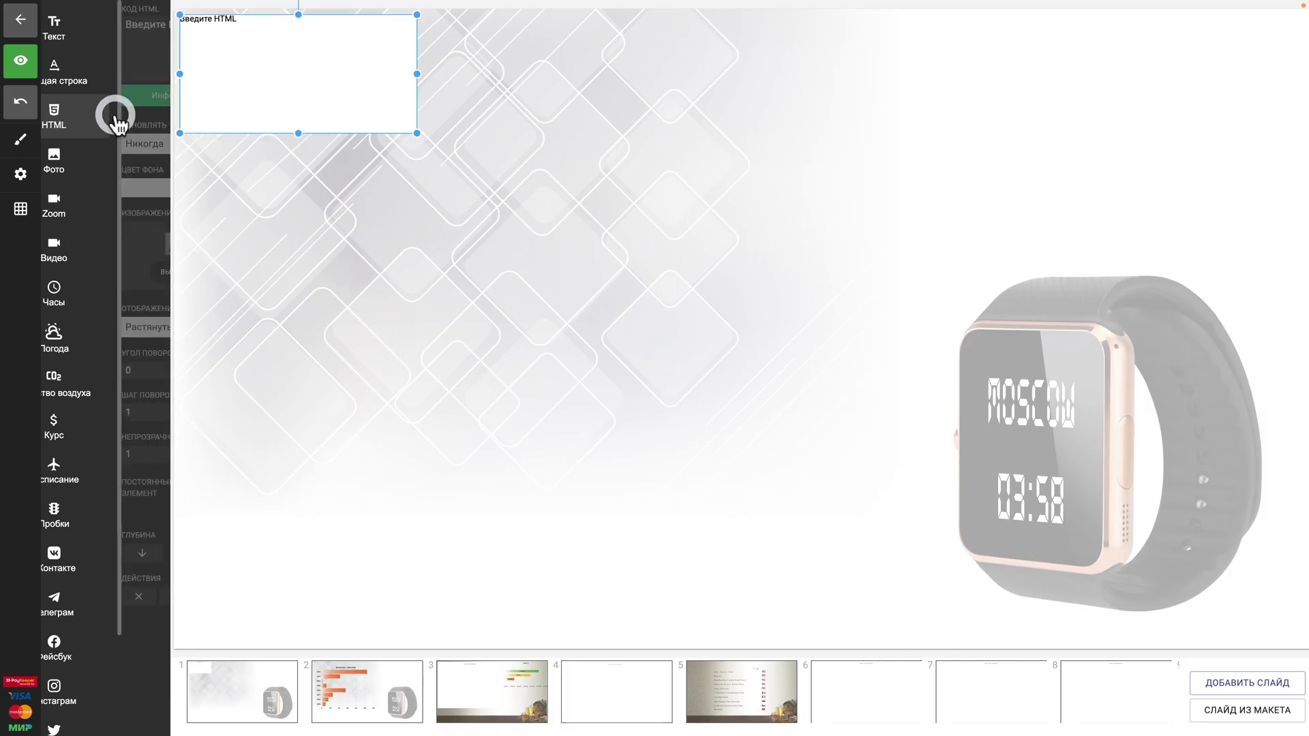
key(ctrl+v)
scroll(154, 31, up, 1)
Set the iframe width and height to 100% and enlarge the chart across most of the slide.
double_click(93, 37)
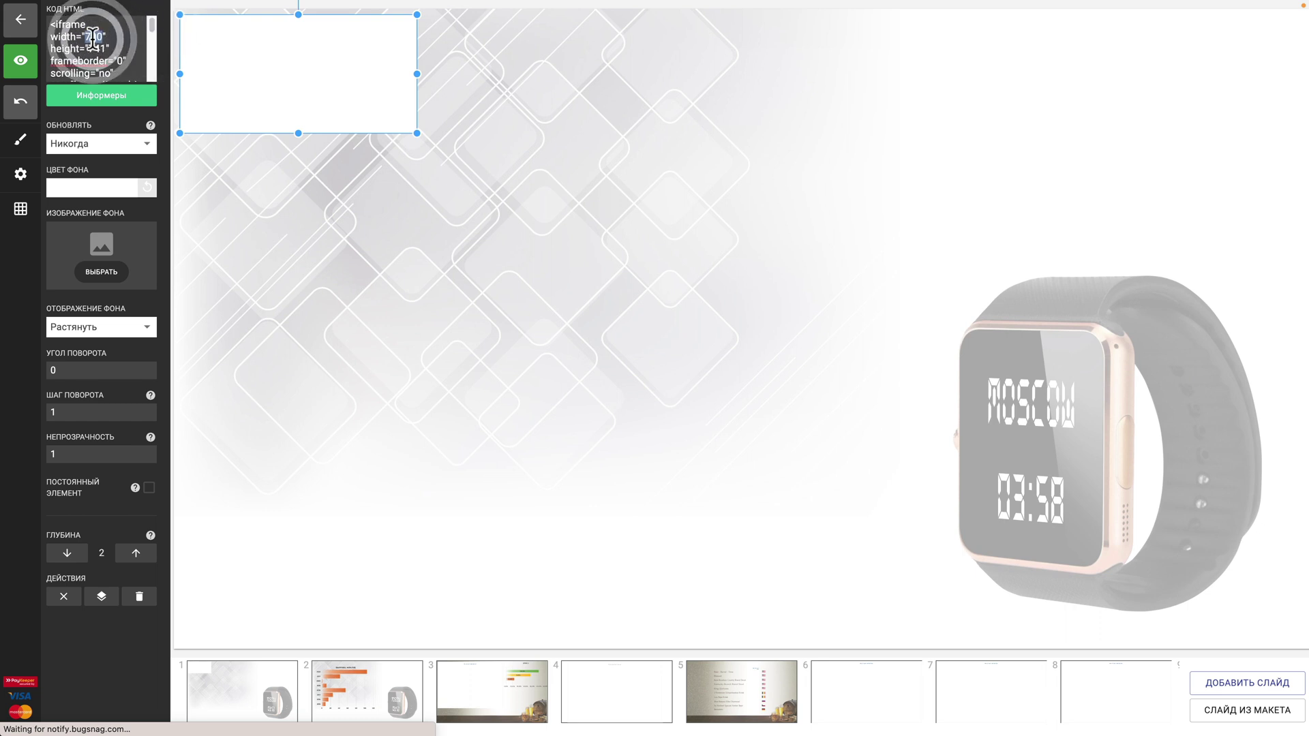
text(100%)
double_click(98, 49)
text(100%)
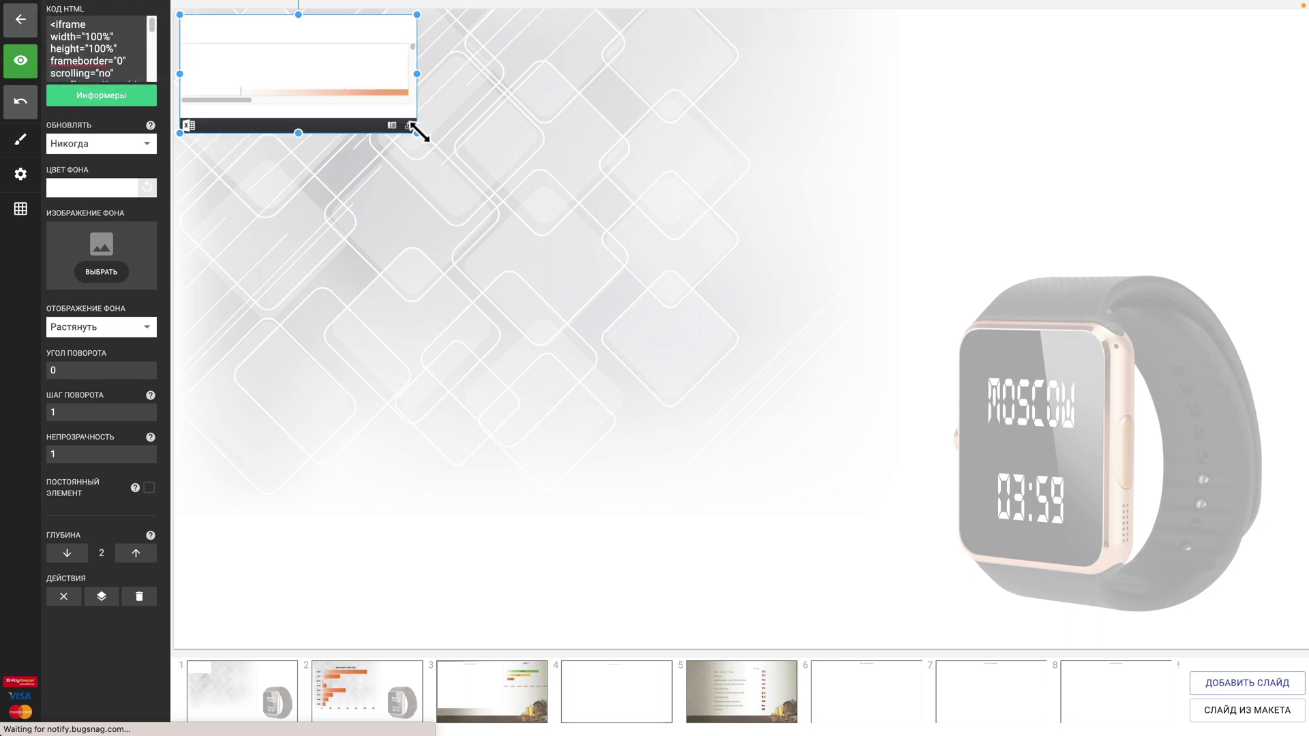
drag(418, 132, 726, 374)
click(684, 626)
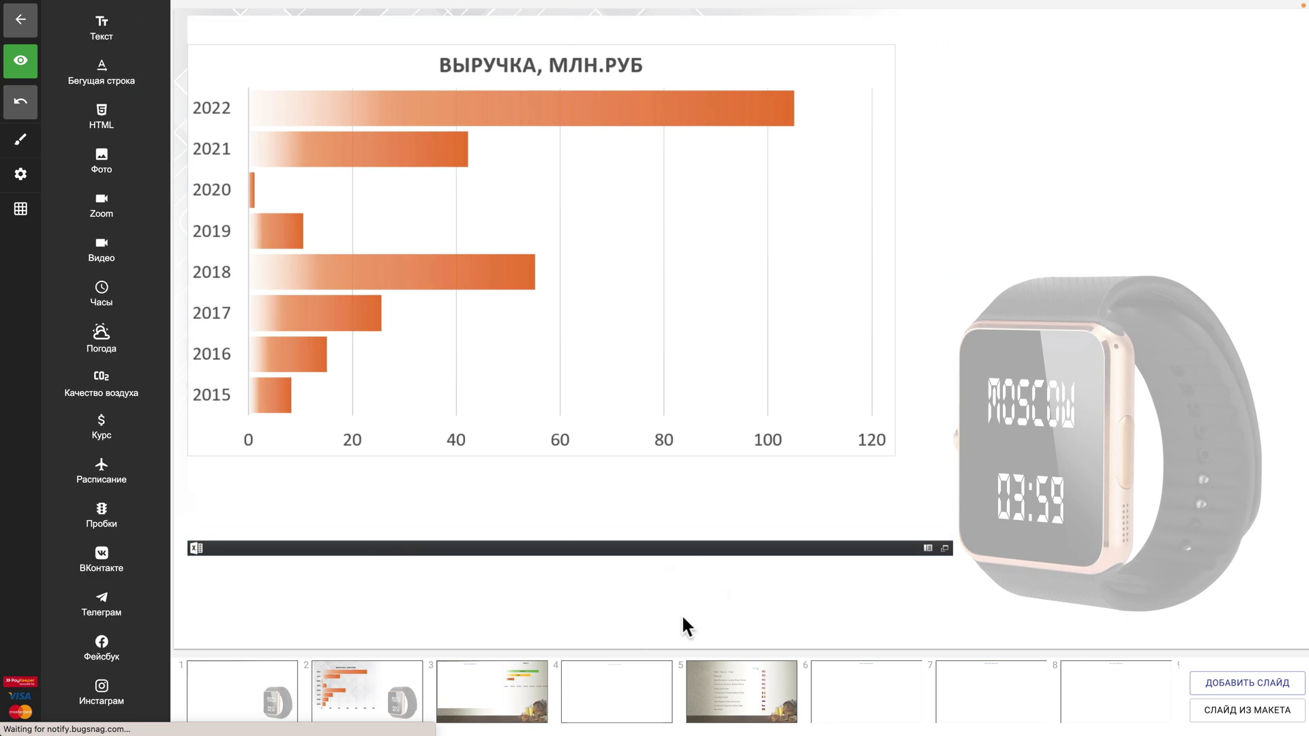